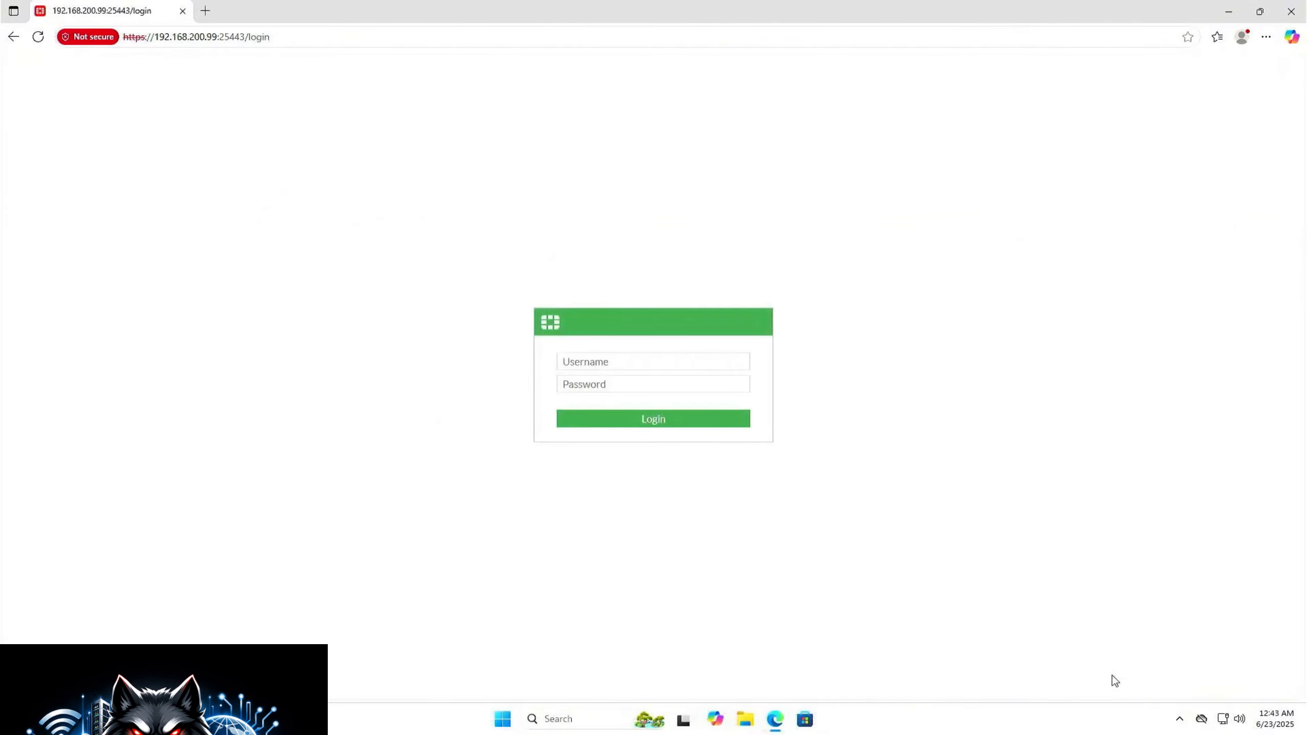
Step: Log in to the firewall's admin page as itsuperhero with the account password
left_click(692, 362)
type("itsuperhero")
key("Tab")
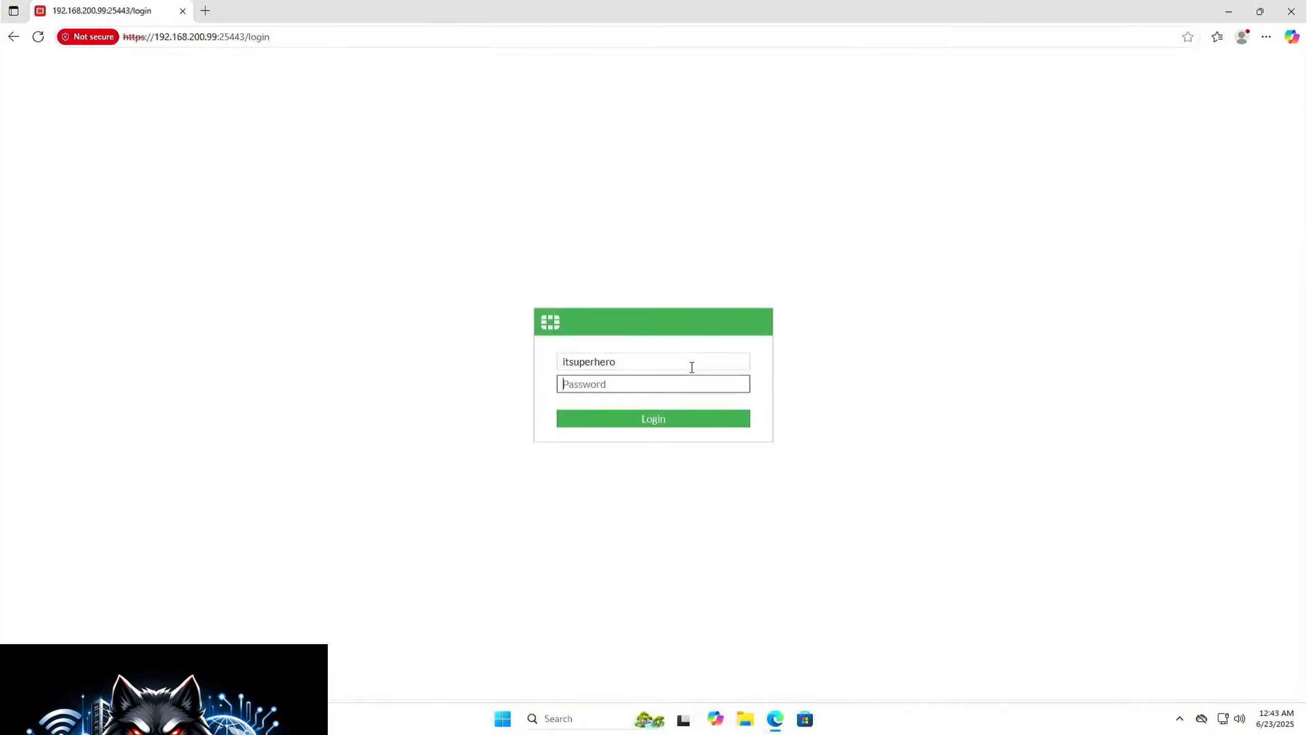
type("•••••••••")
key("Return")
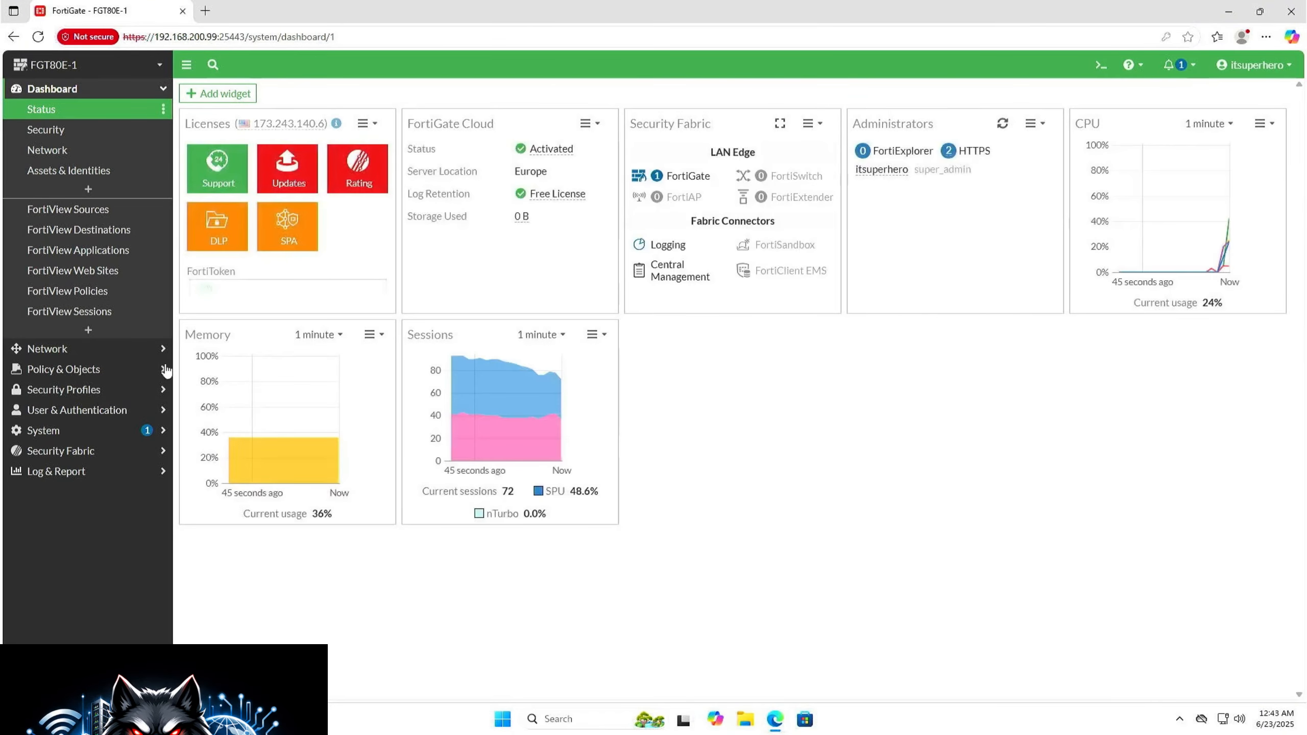
Step: Review the firewall's network interfaces and their addressing
left_click(126, 350)
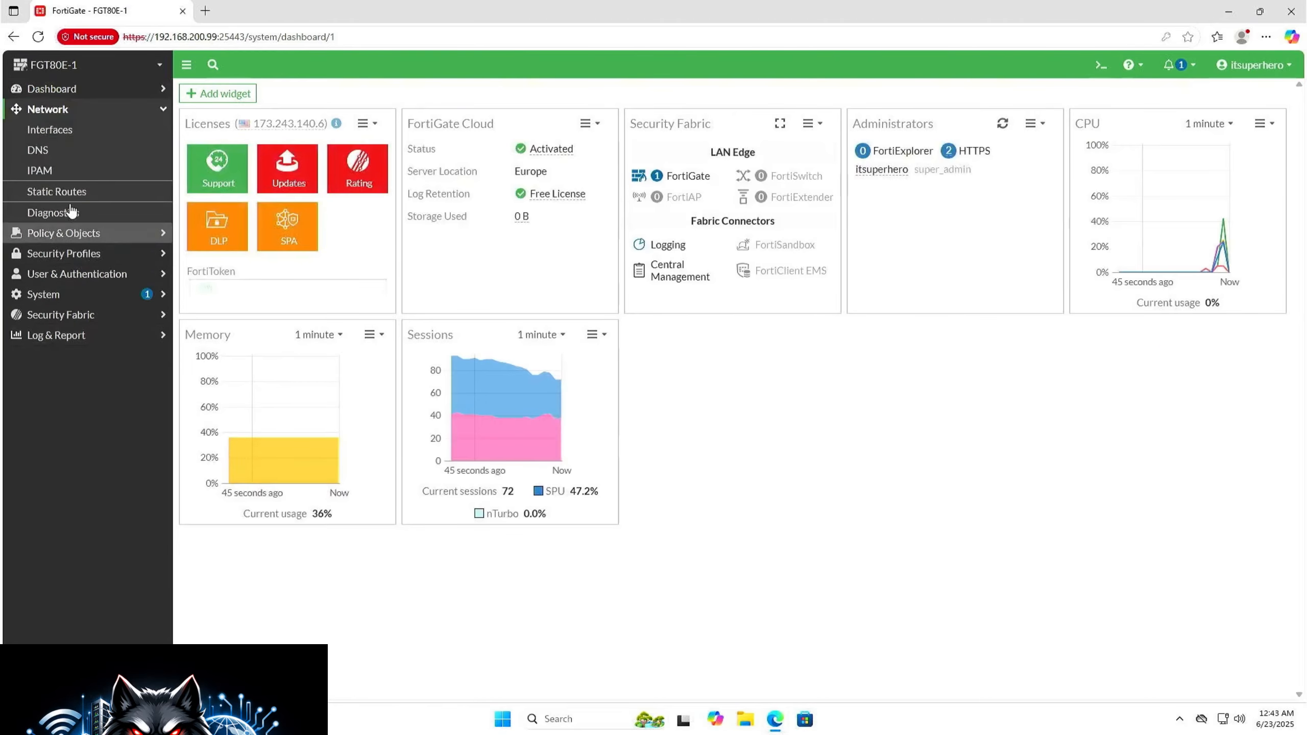
left_click(72, 133)
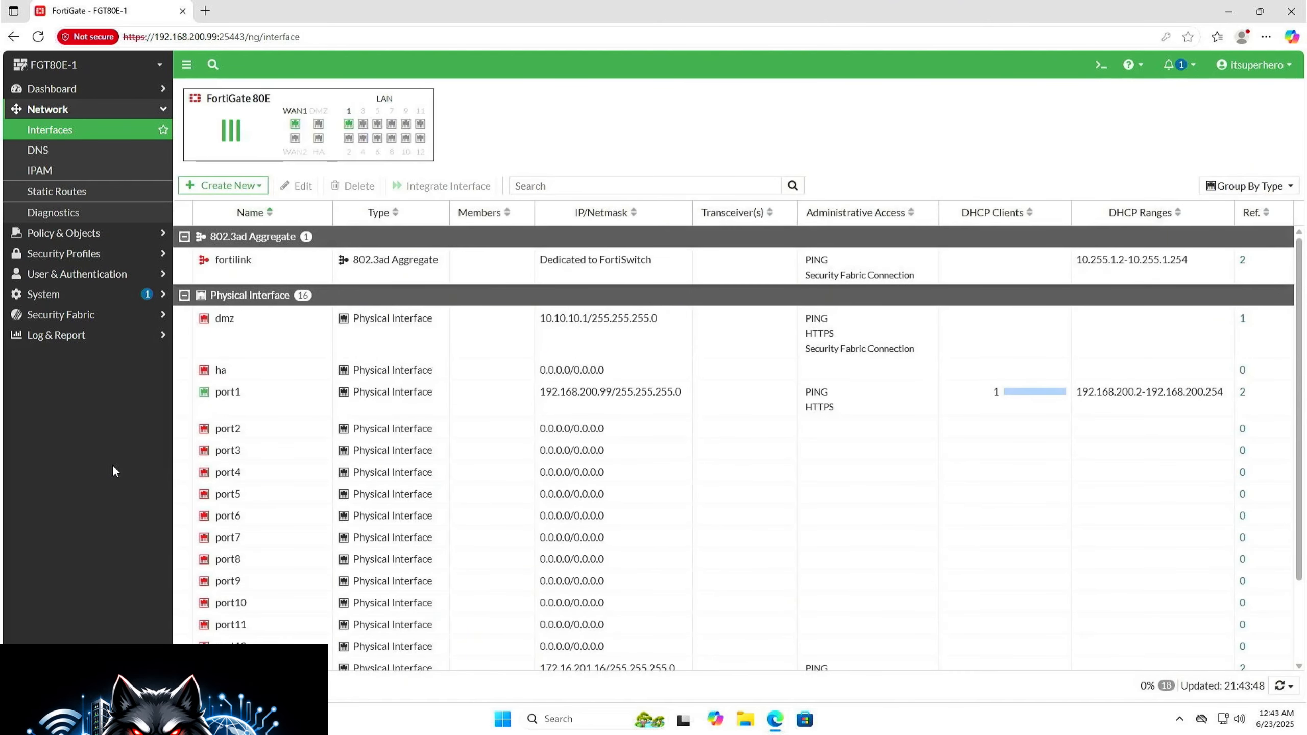
scroll(1304, 549, "down", 2)
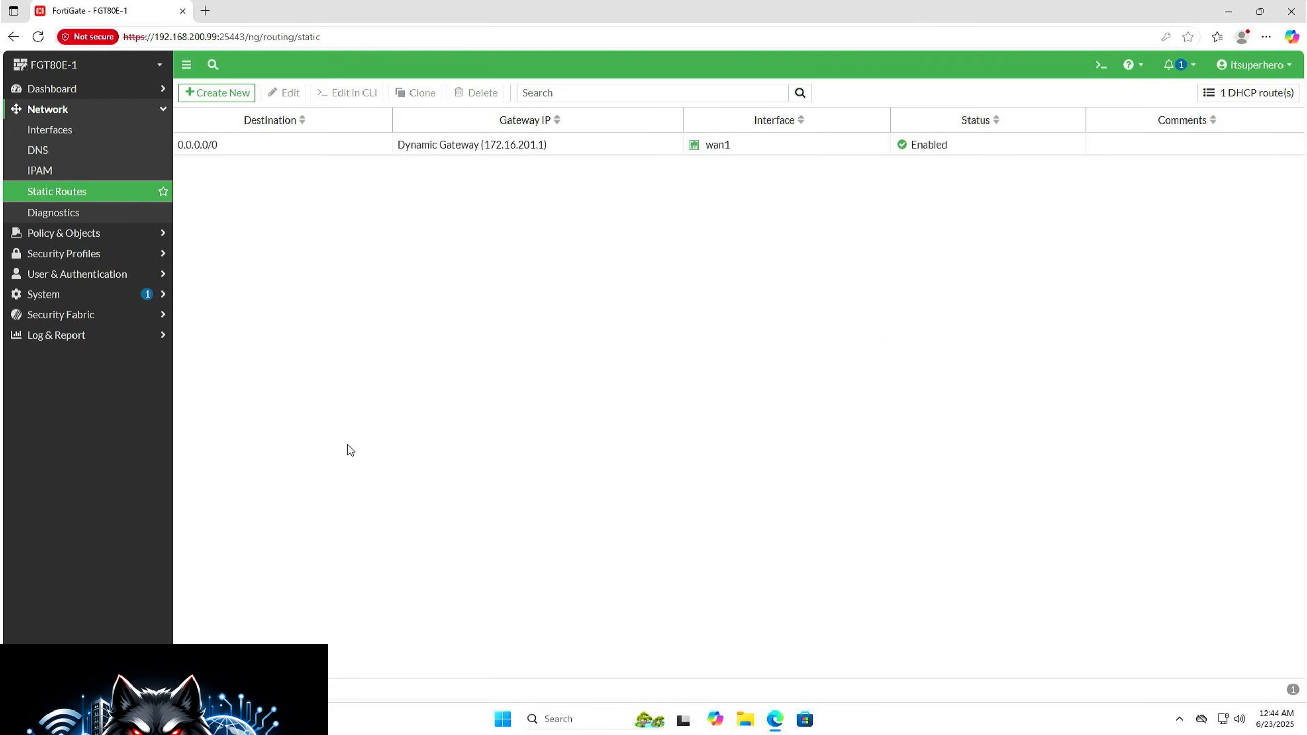
Step: Set the firewall's high availability mode to Active-Passive with a device priority of 150
left_click(135, 299)
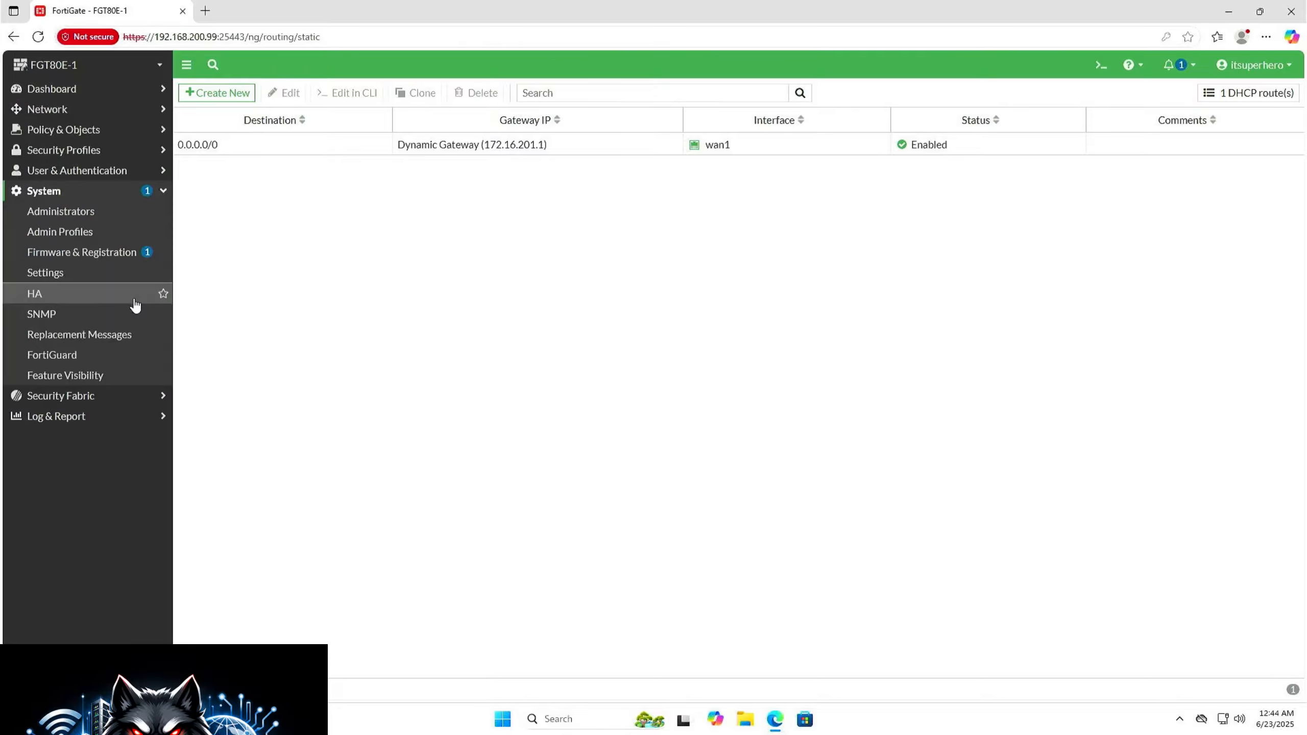
left_click(135, 304)
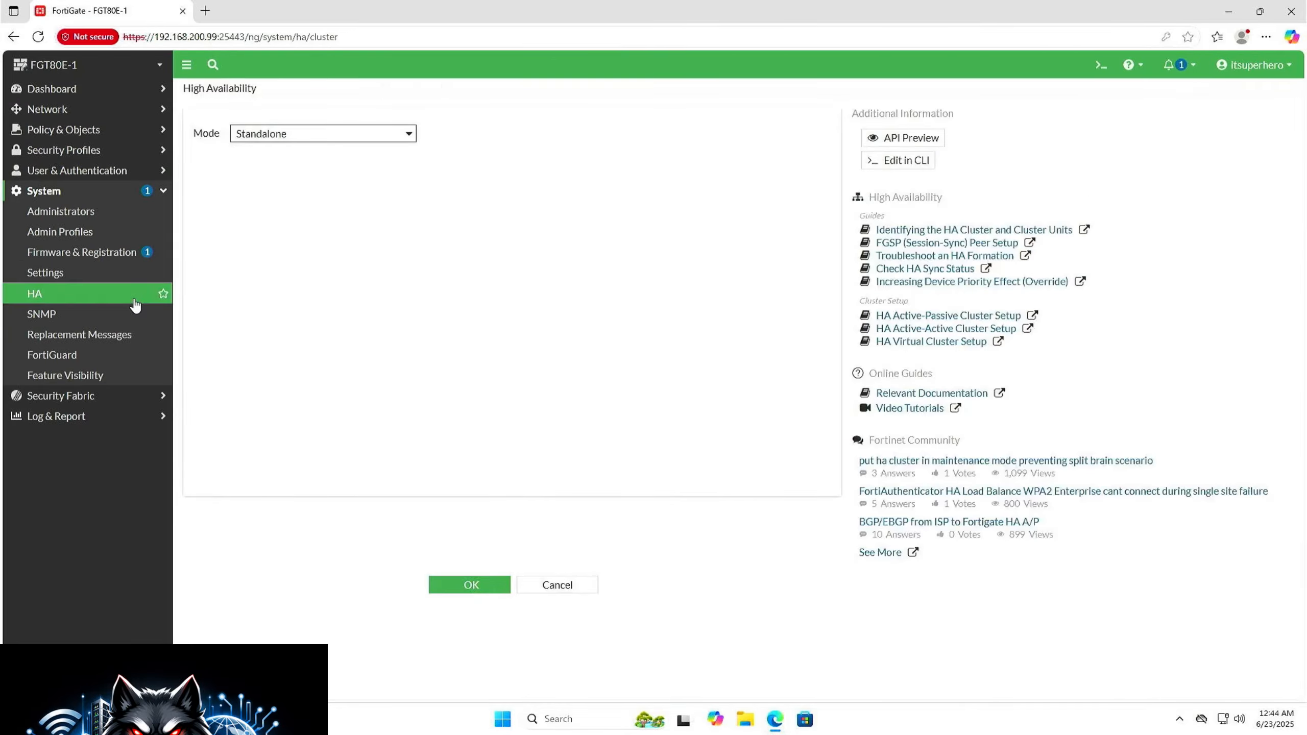
left_click(317, 137)
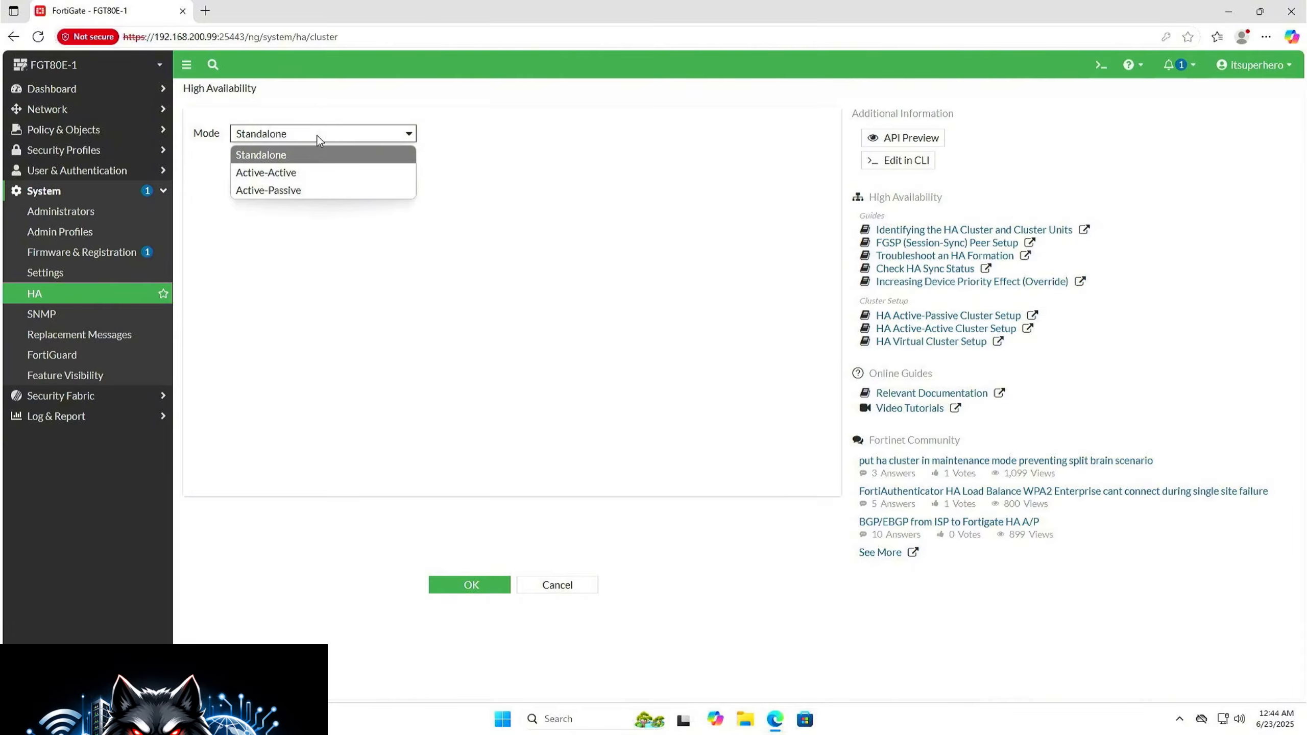
left_click(307, 191)
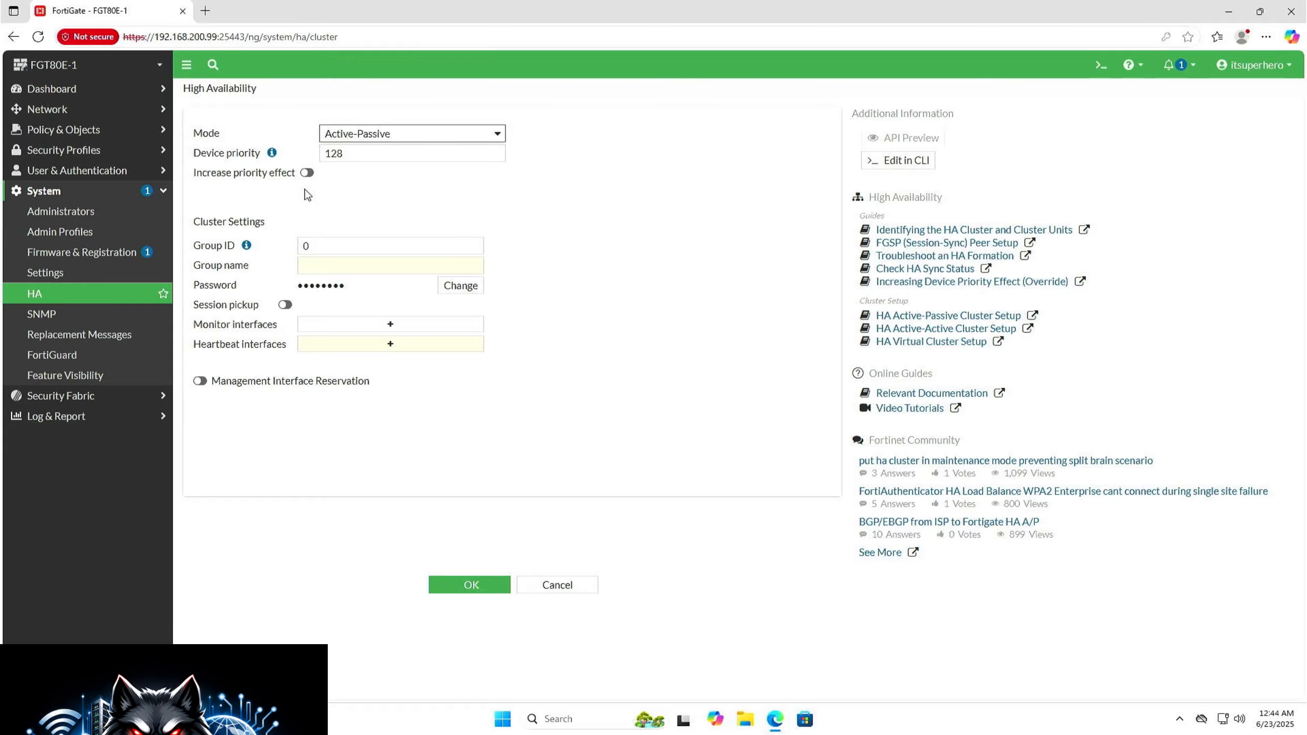
left_click(348, 156)
double_click(347, 156)
type("150")
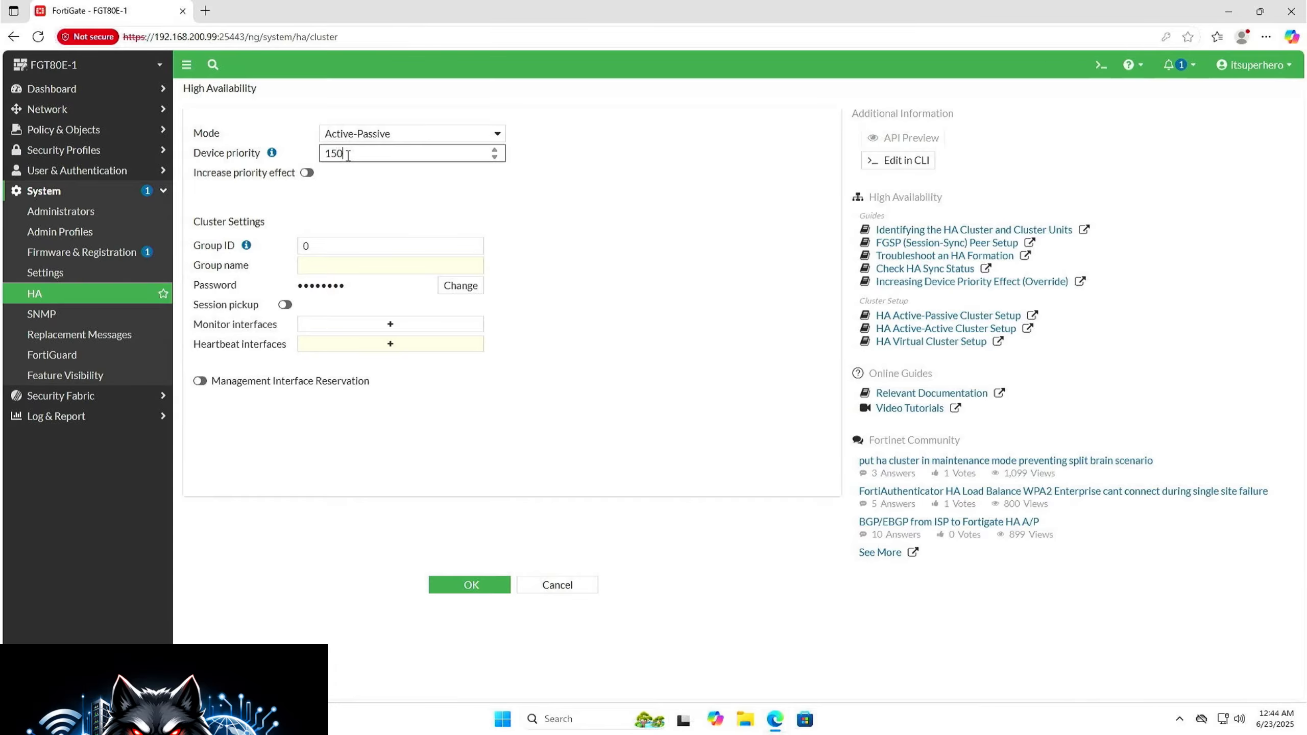
left_click(339, 247)
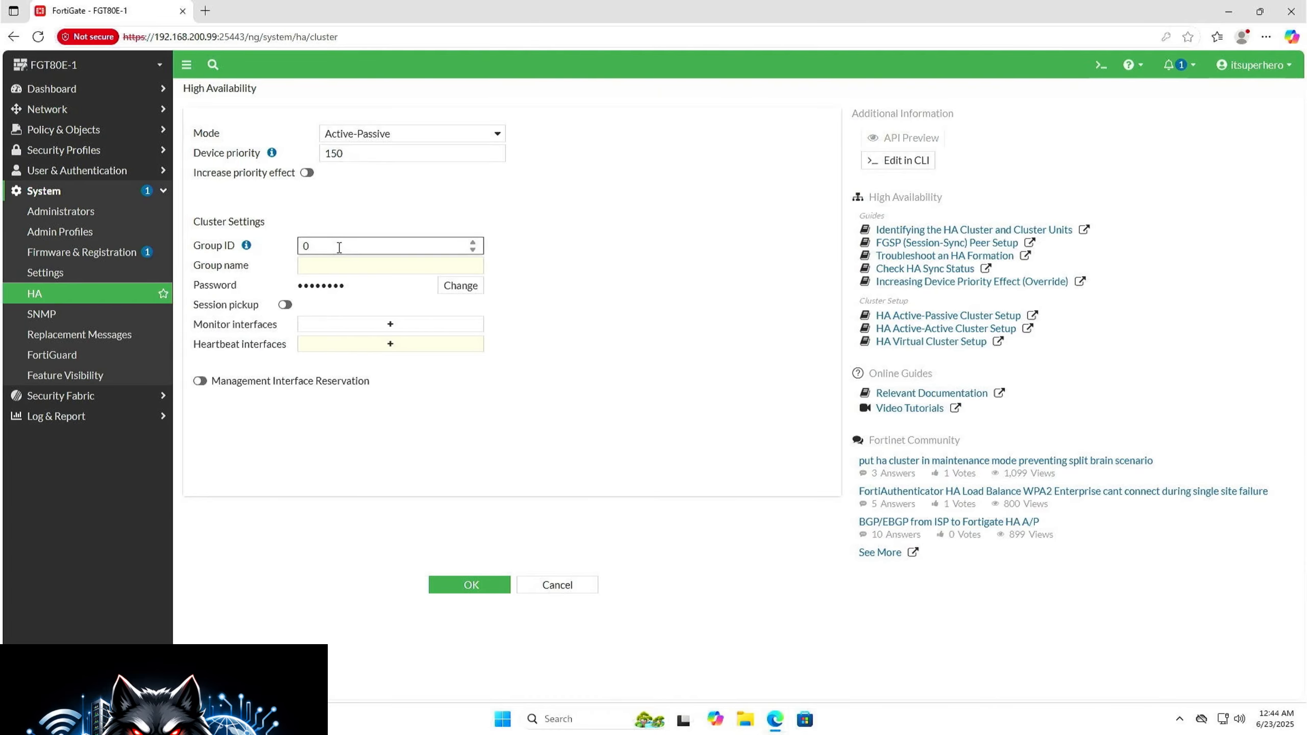
double_click(347, 155)
type("150")
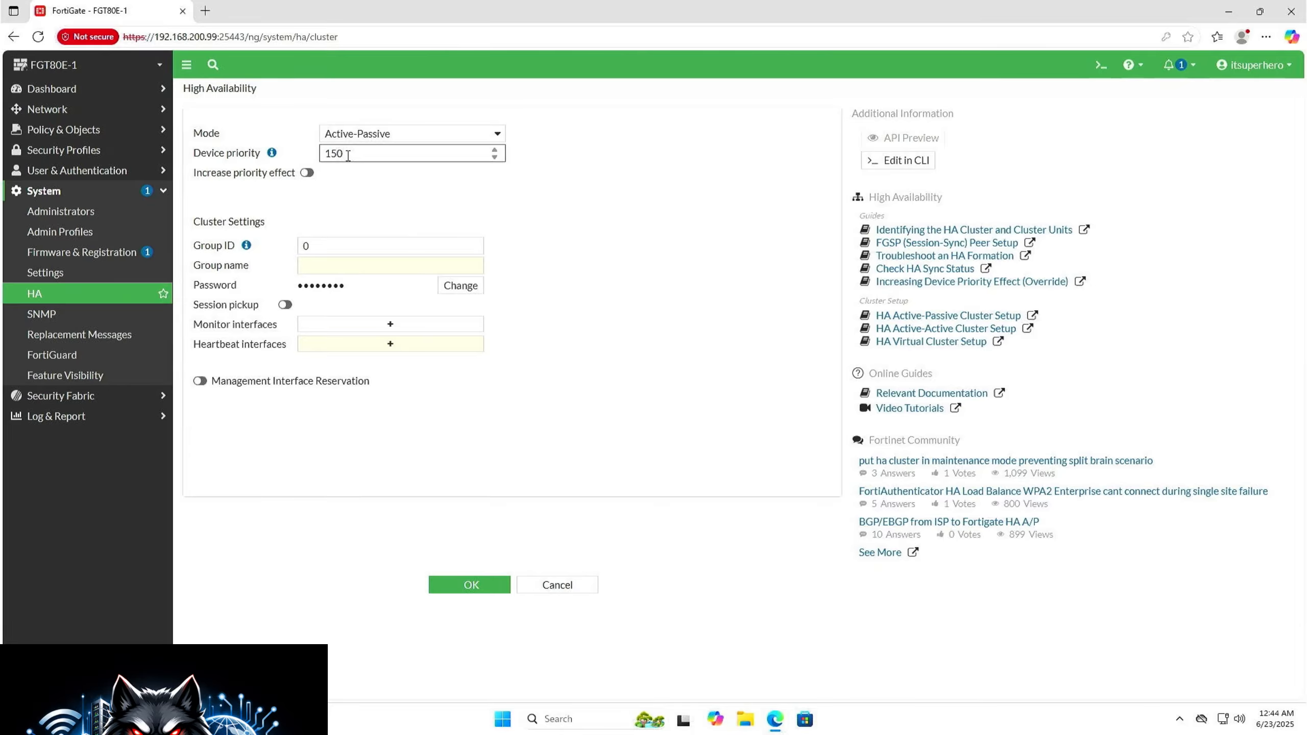
Step: Set the HA cluster's group ID to 20 and its group name to ITSUPERHERO
left_click(339, 248)
double_click(339, 248)
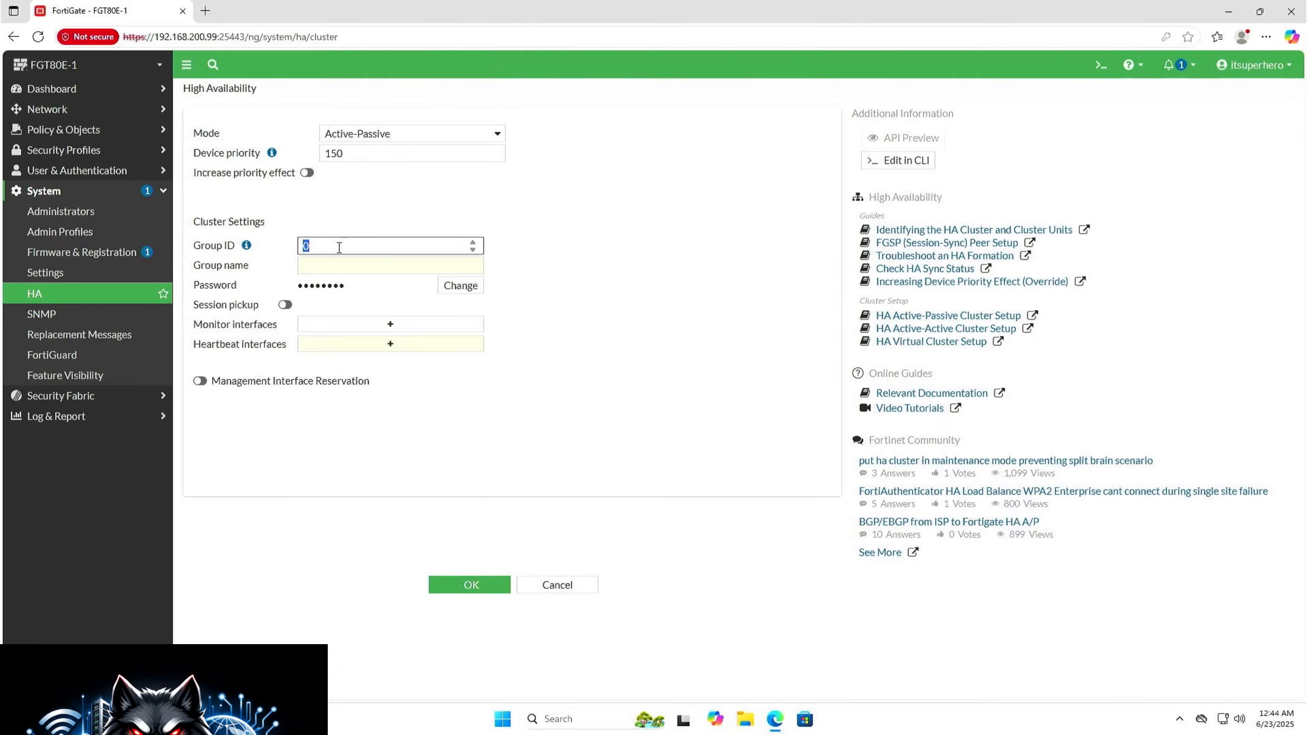
type("20")
left_click(341, 264)
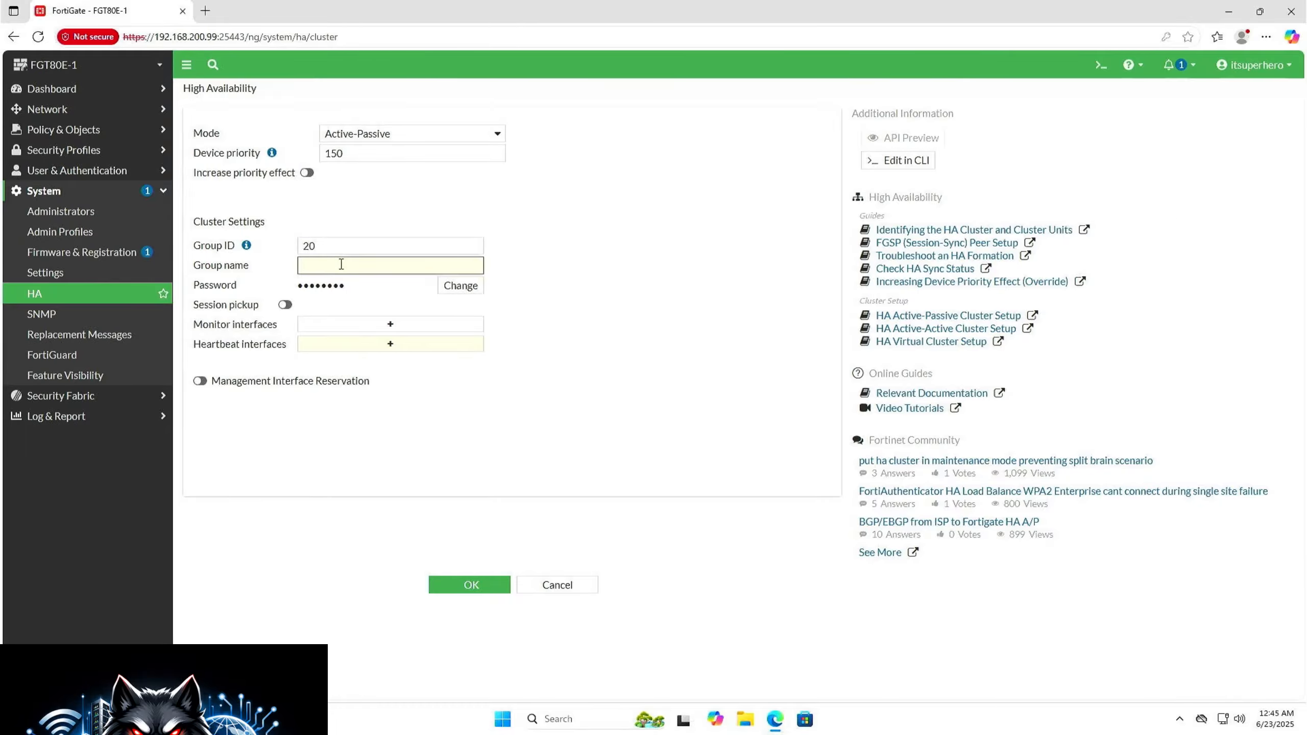
type("ITSUPERHERO")
Step: Enter a new HA cluster password and enable session pickup
left_click(442, 284)
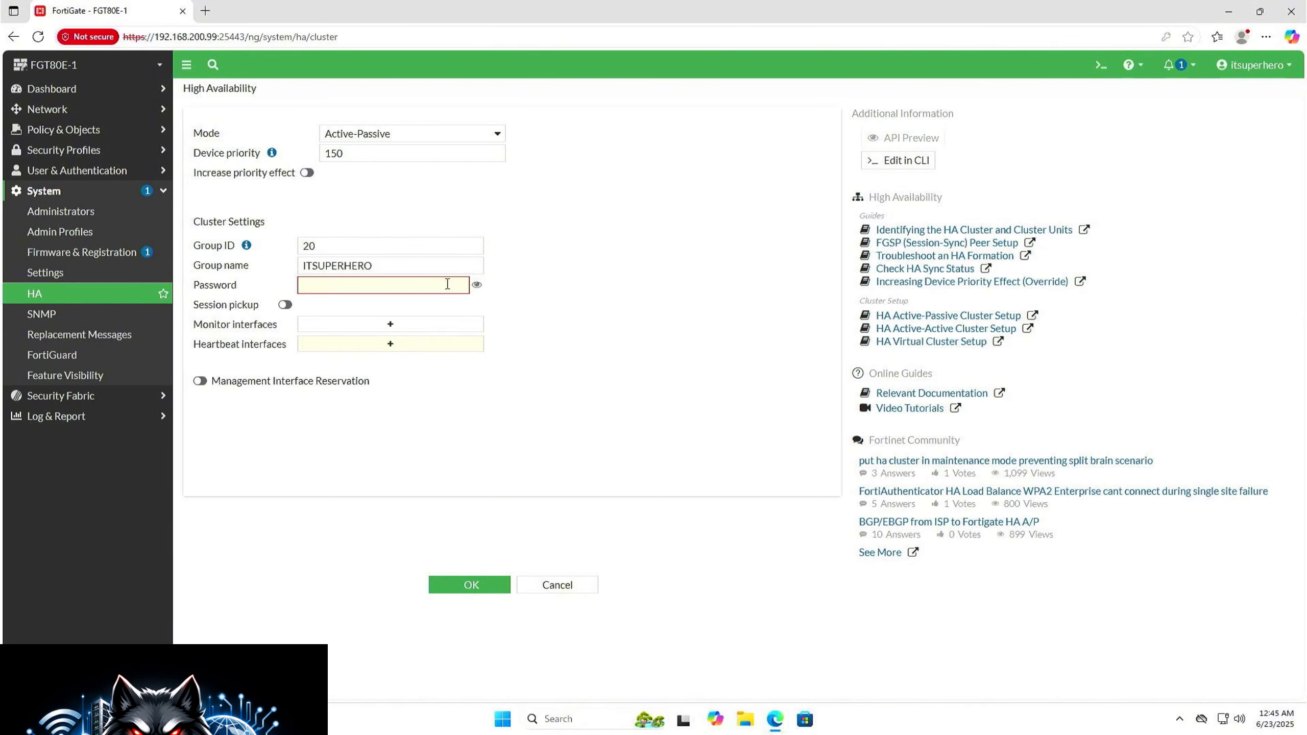
type("••••••")
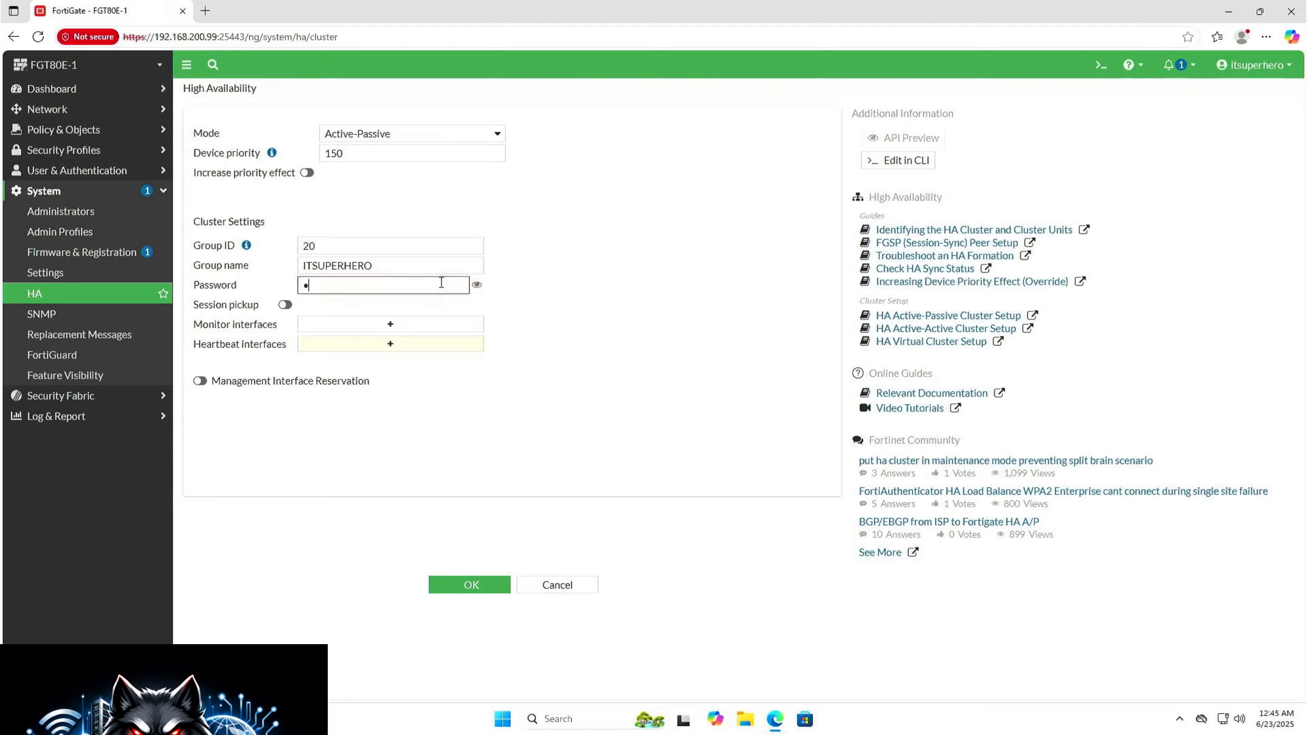
type("••••")
left_click(288, 308)
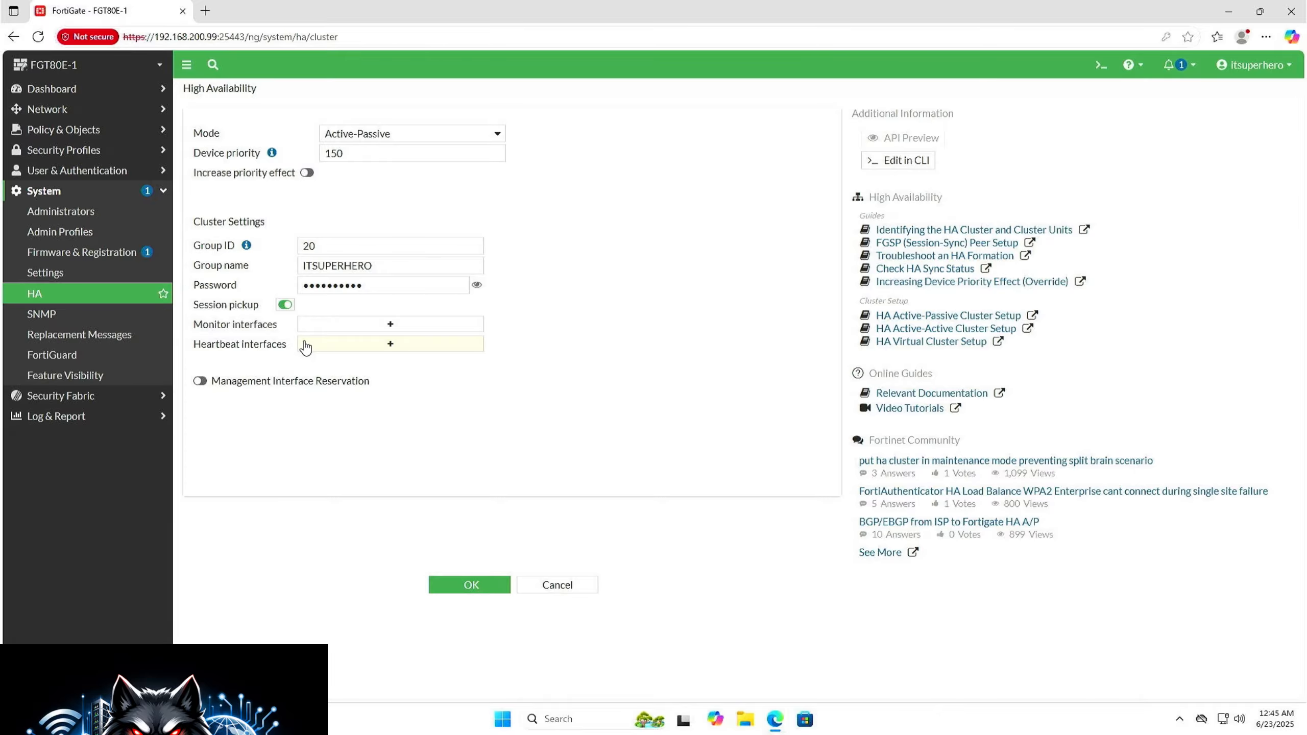
Step: Add the ha port as the heartbeat interface and save the high availability configuration
left_click(323, 353)
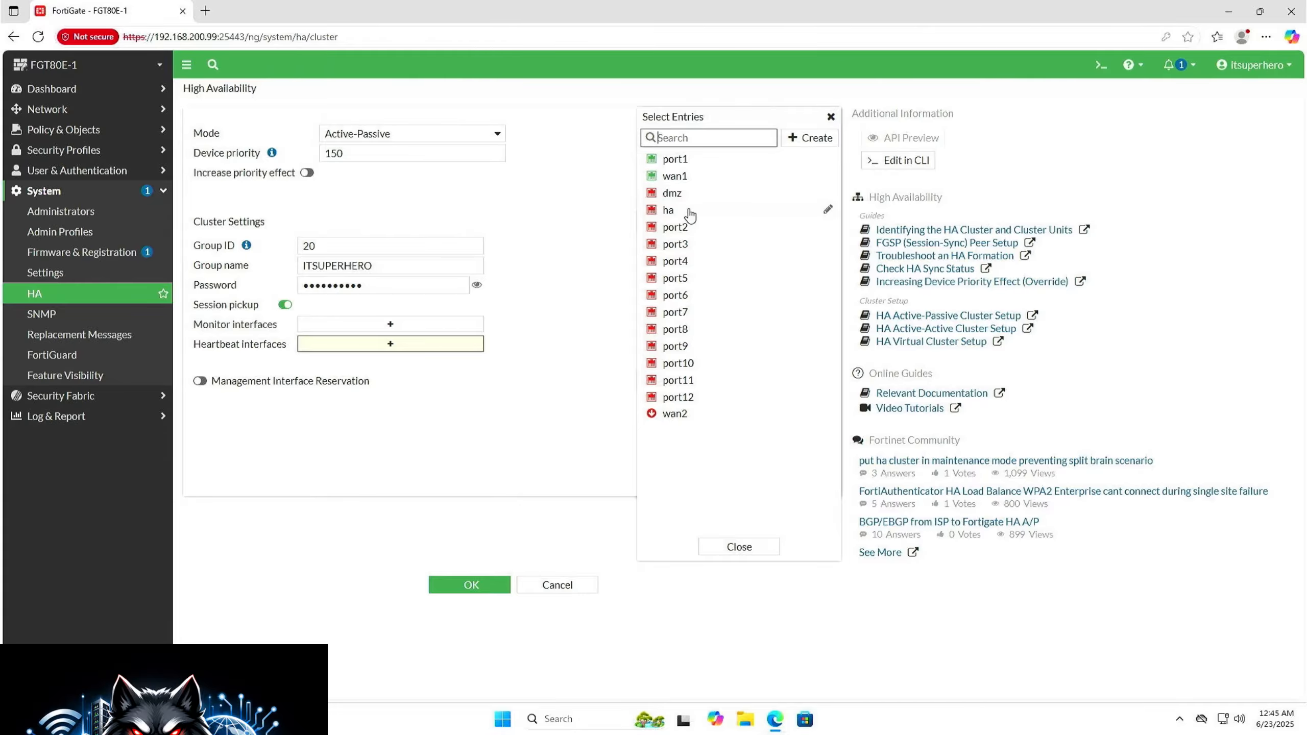
left_click(690, 212)
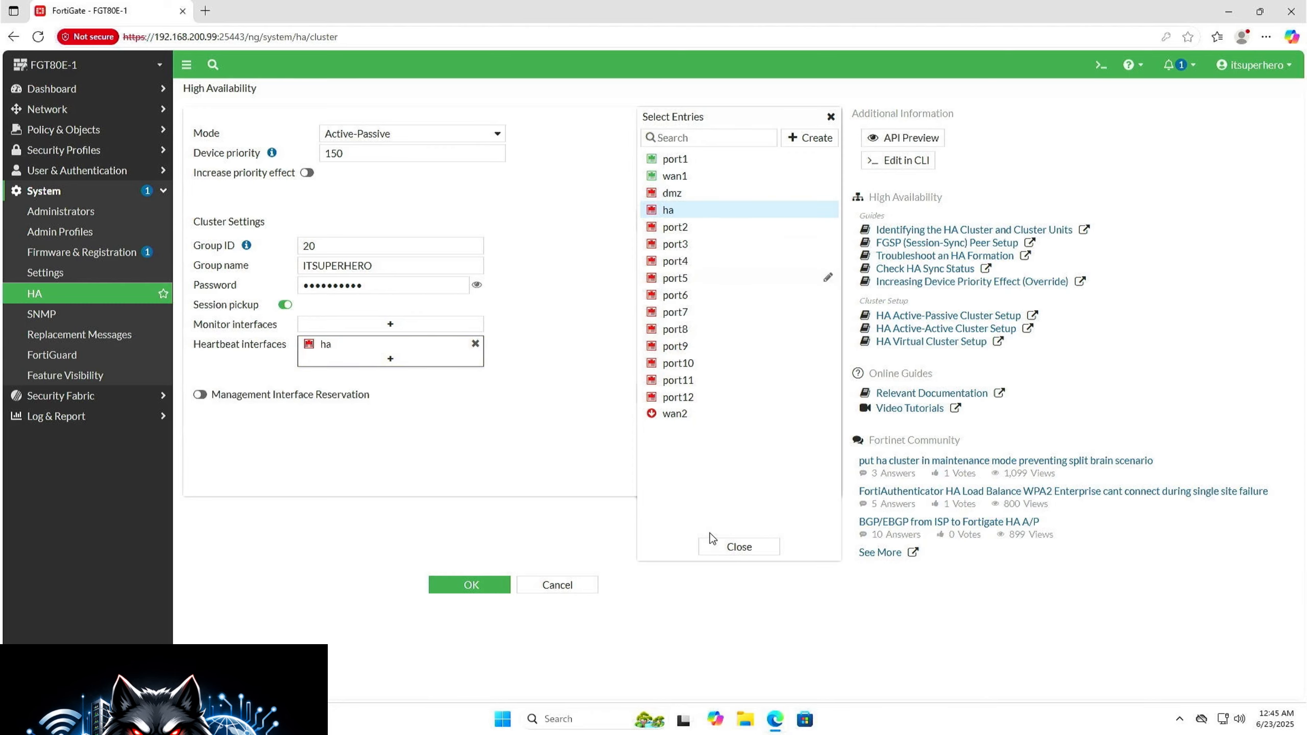
left_click(738, 546)
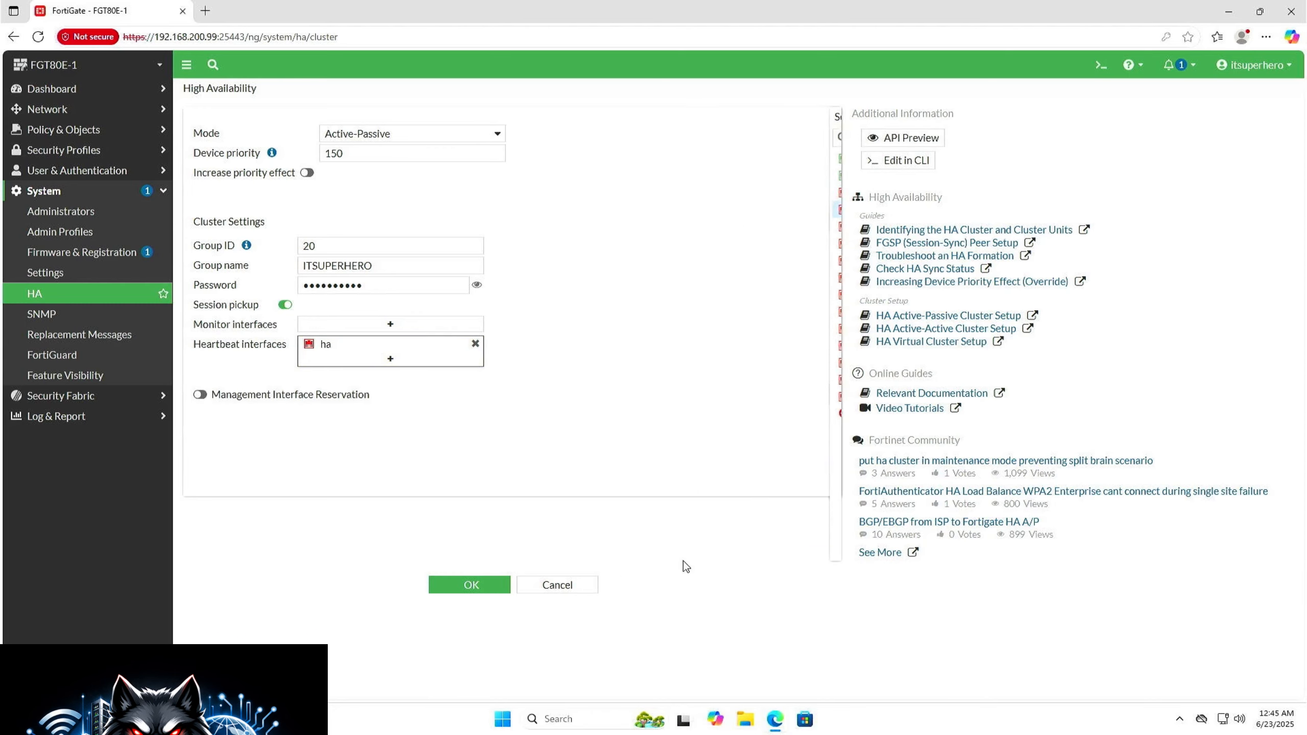
left_click(492, 592)
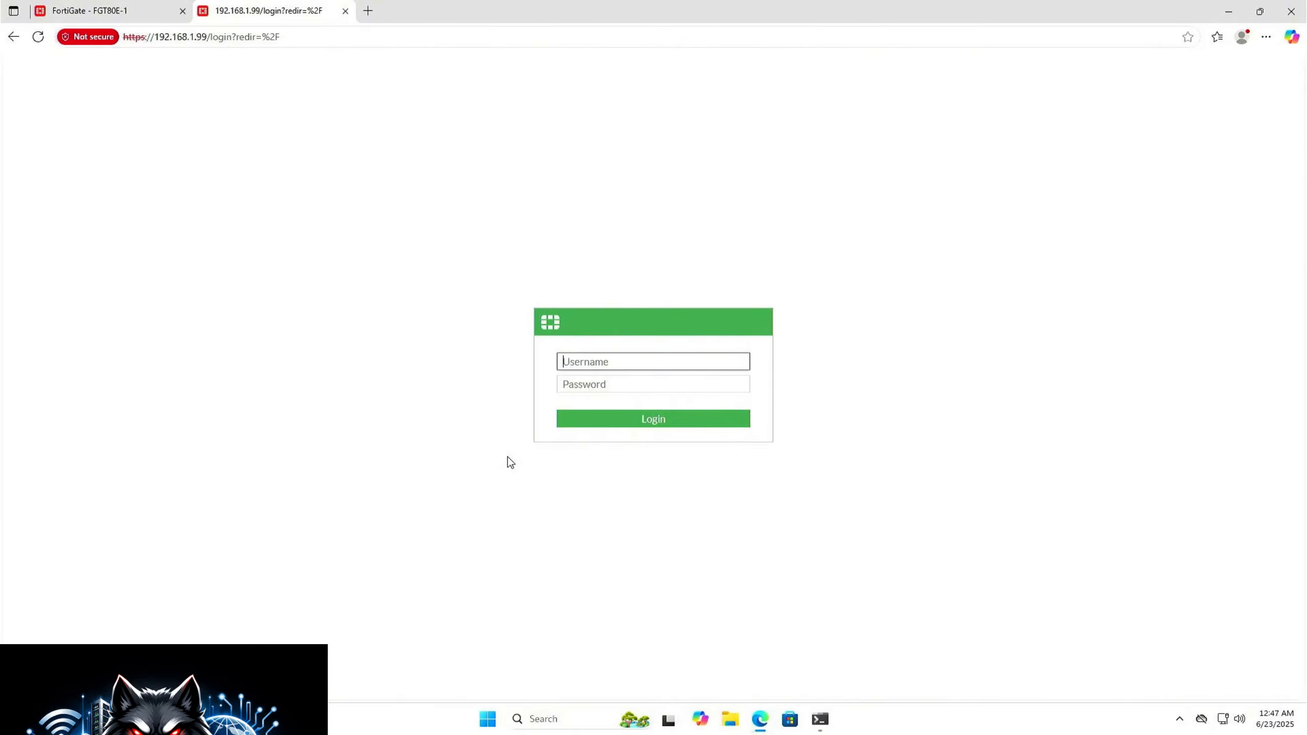
Step: Log in to the second firewall at 192.168.1.99 as admin with the account password
type("admin")
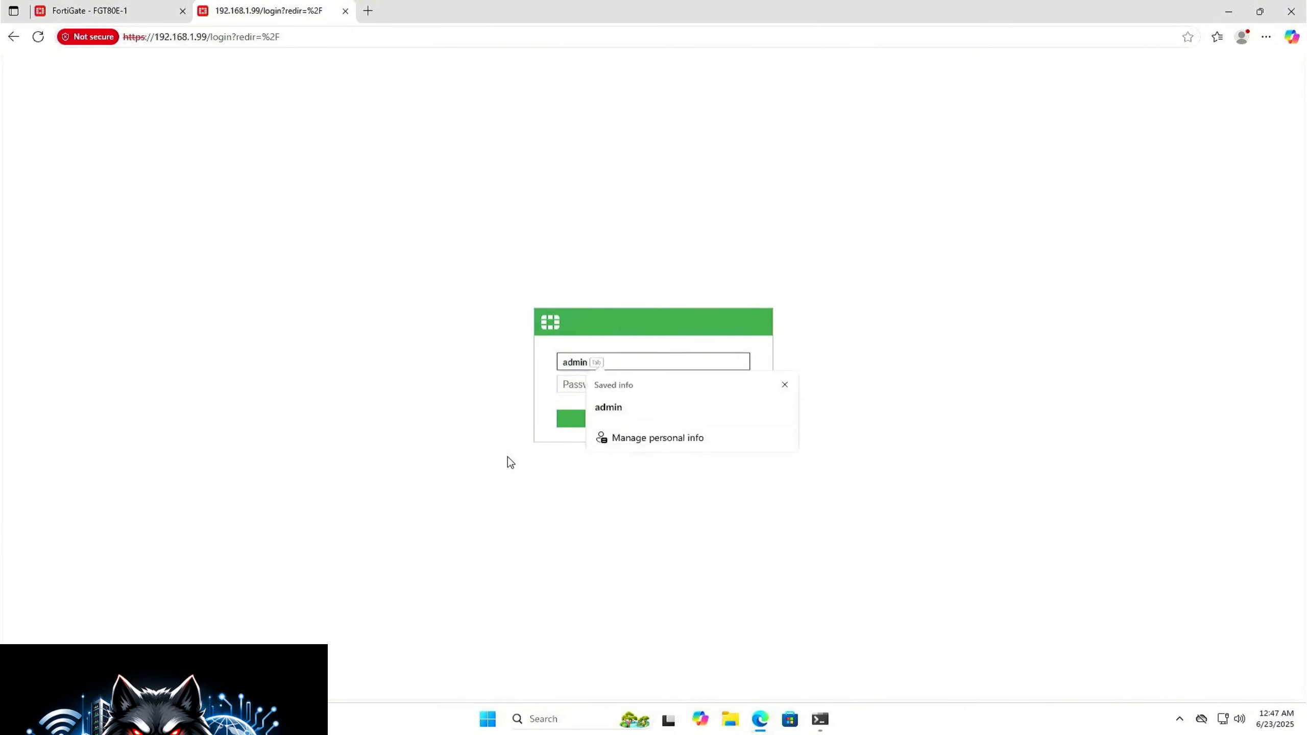
key("Tab")
type("********")
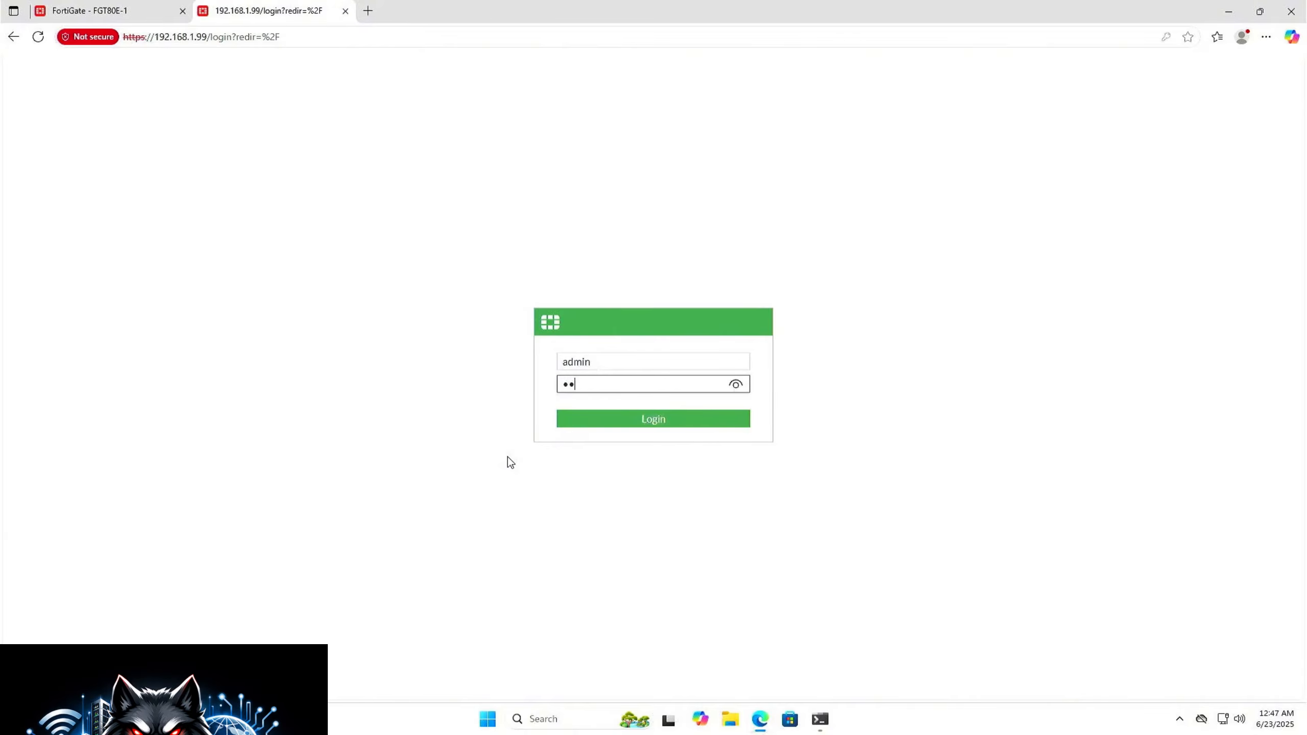
type("**")
key("Return")
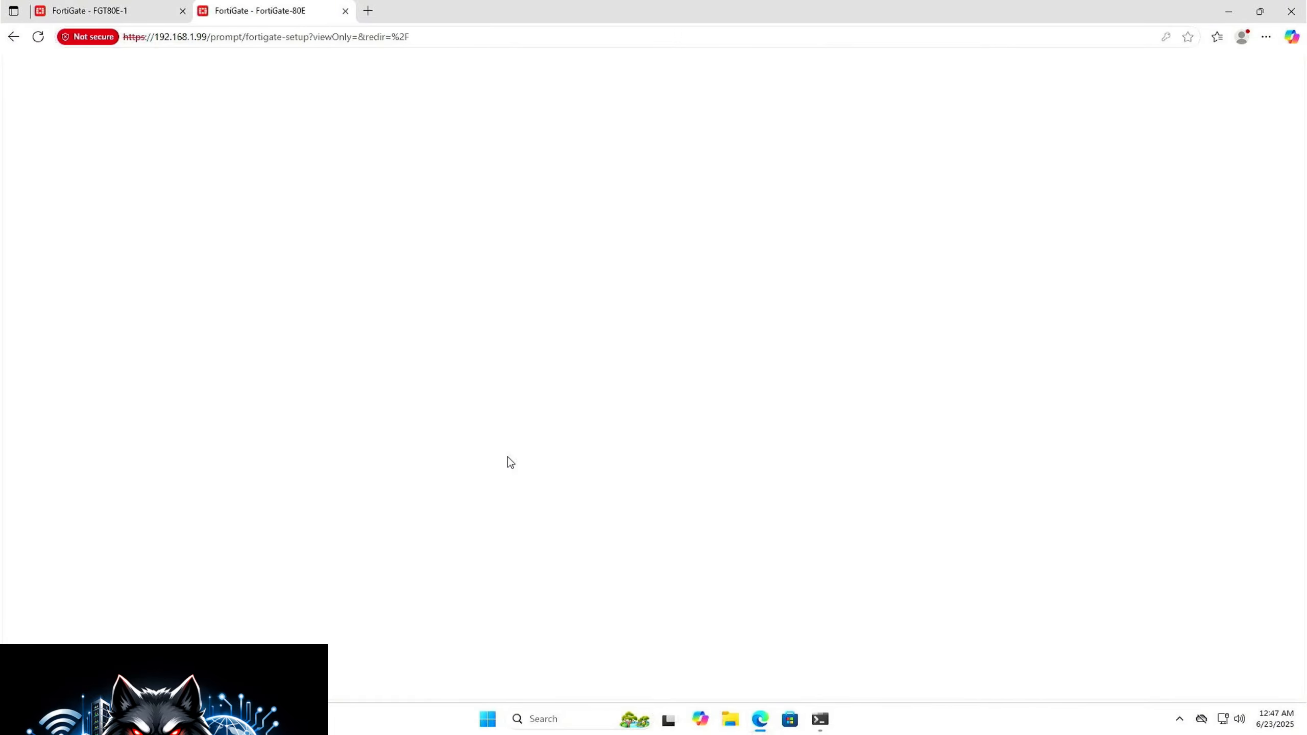
Step: Get through the initial setup, postponing the FortiConverter migration and acknowledging that automatic patch upgrades are disabled
left_click(632, 452)
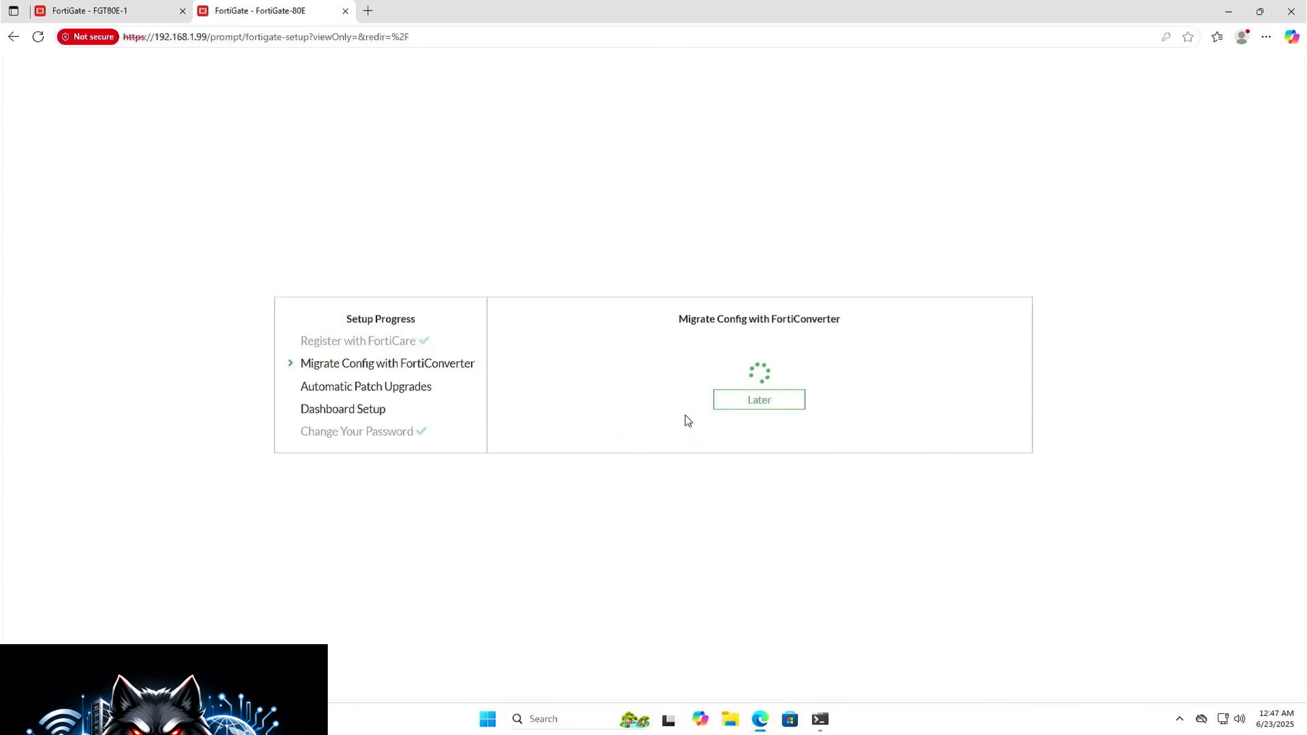
left_click(750, 402)
left_click(777, 451)
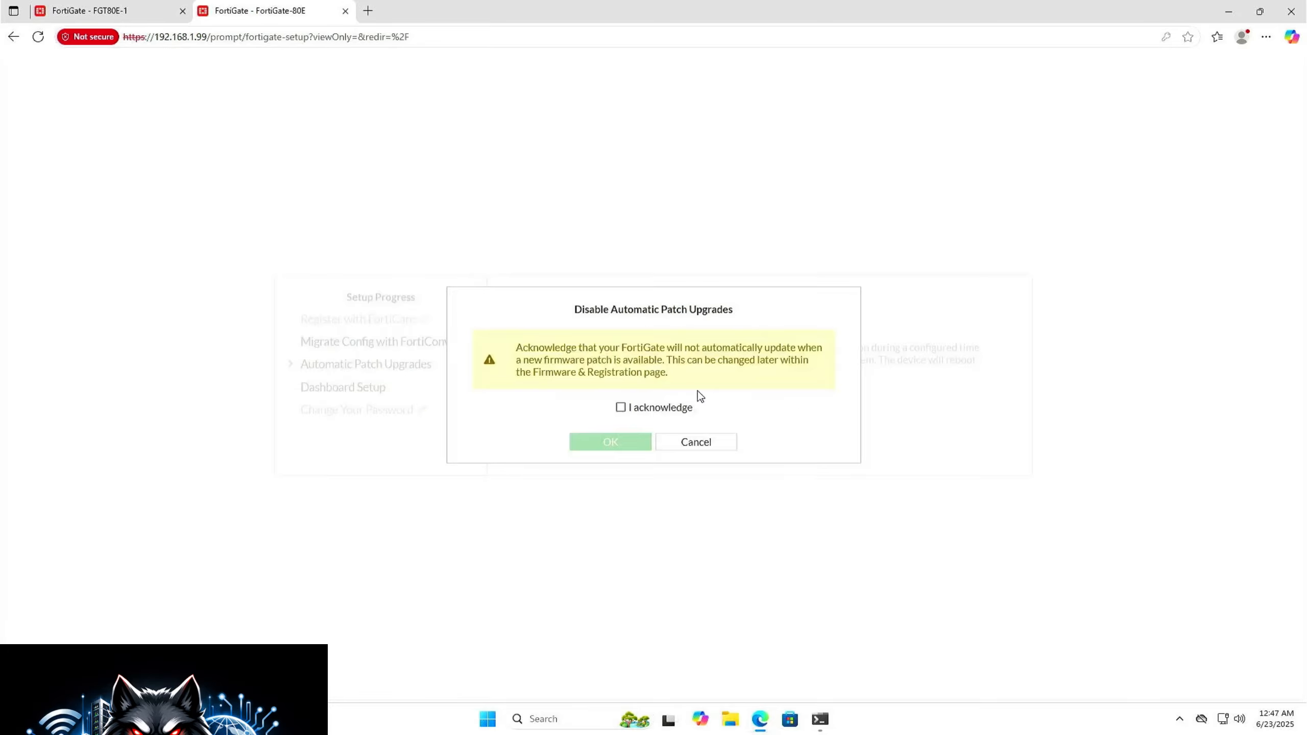
left_click(644, 407)
left_click(620, 442)
left_click(764, 478)
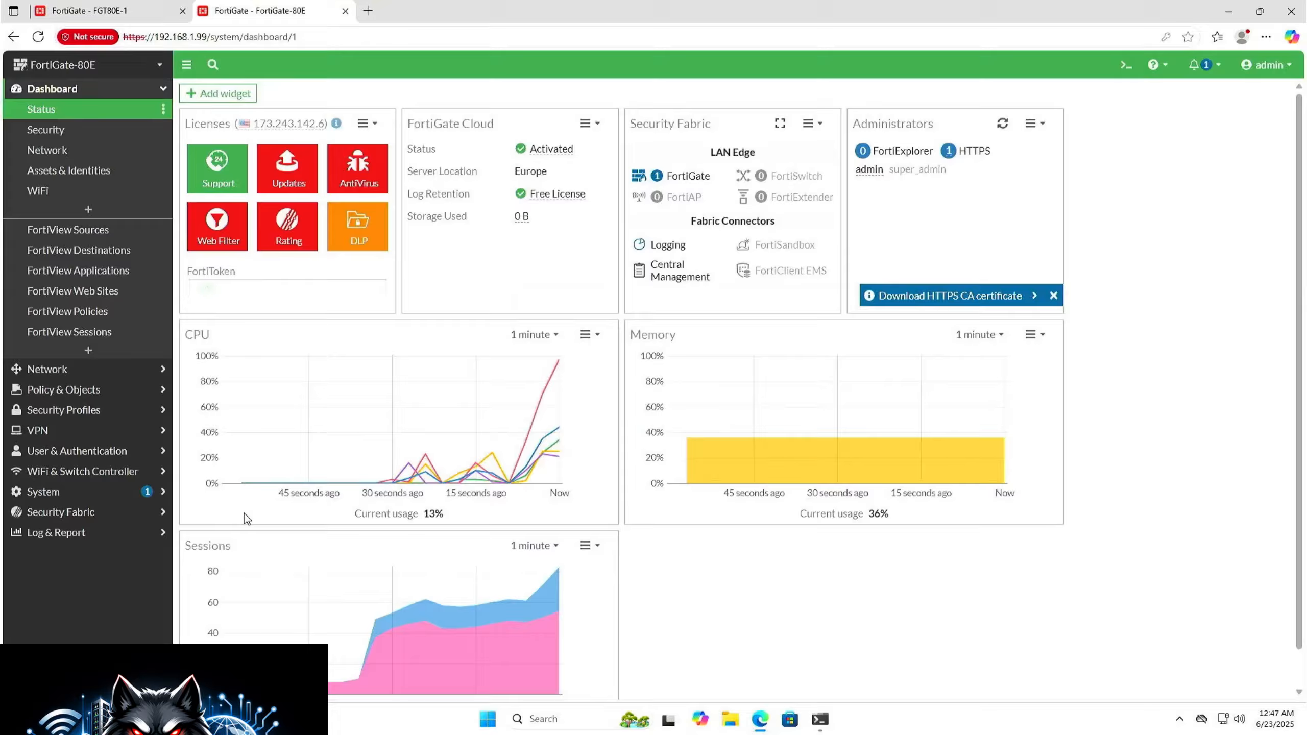
Step: Change the second firewall's host name to FGT80E-2 and apply the system settings, accepting the default server notice
left_click(70, 492)
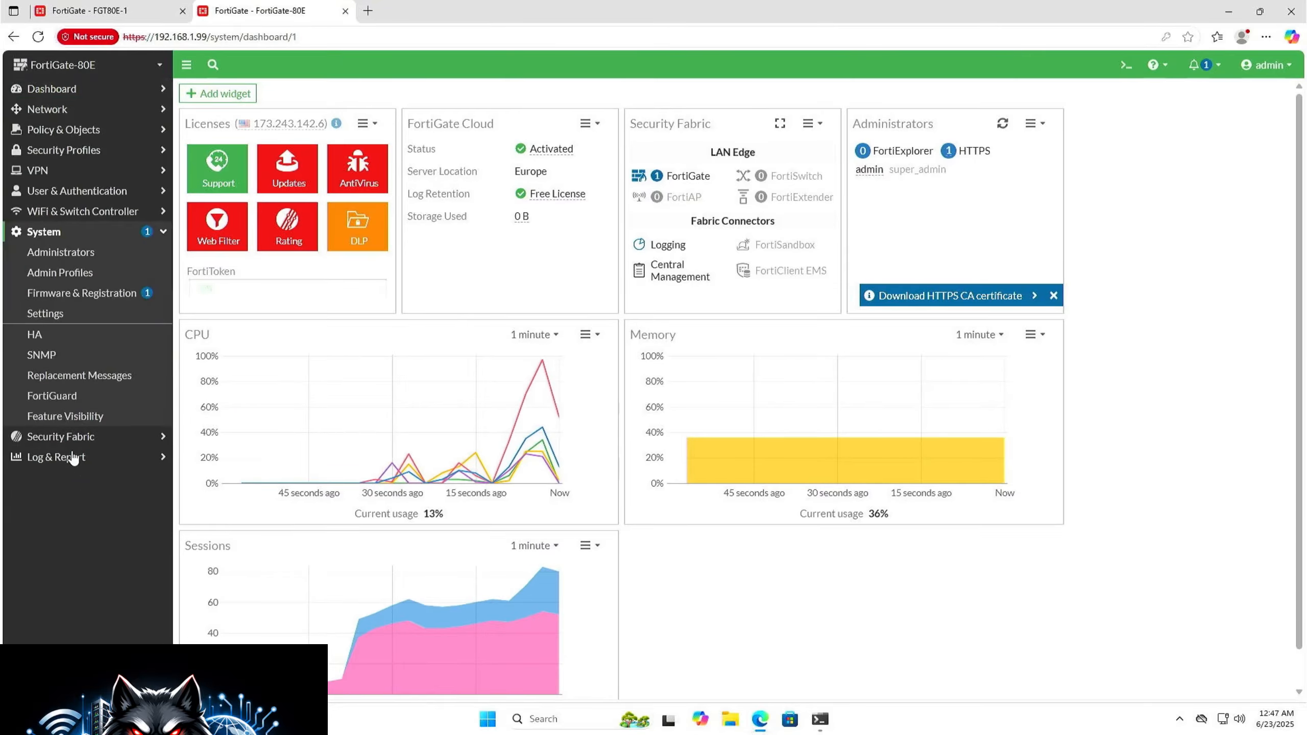
left_click(62, 312)
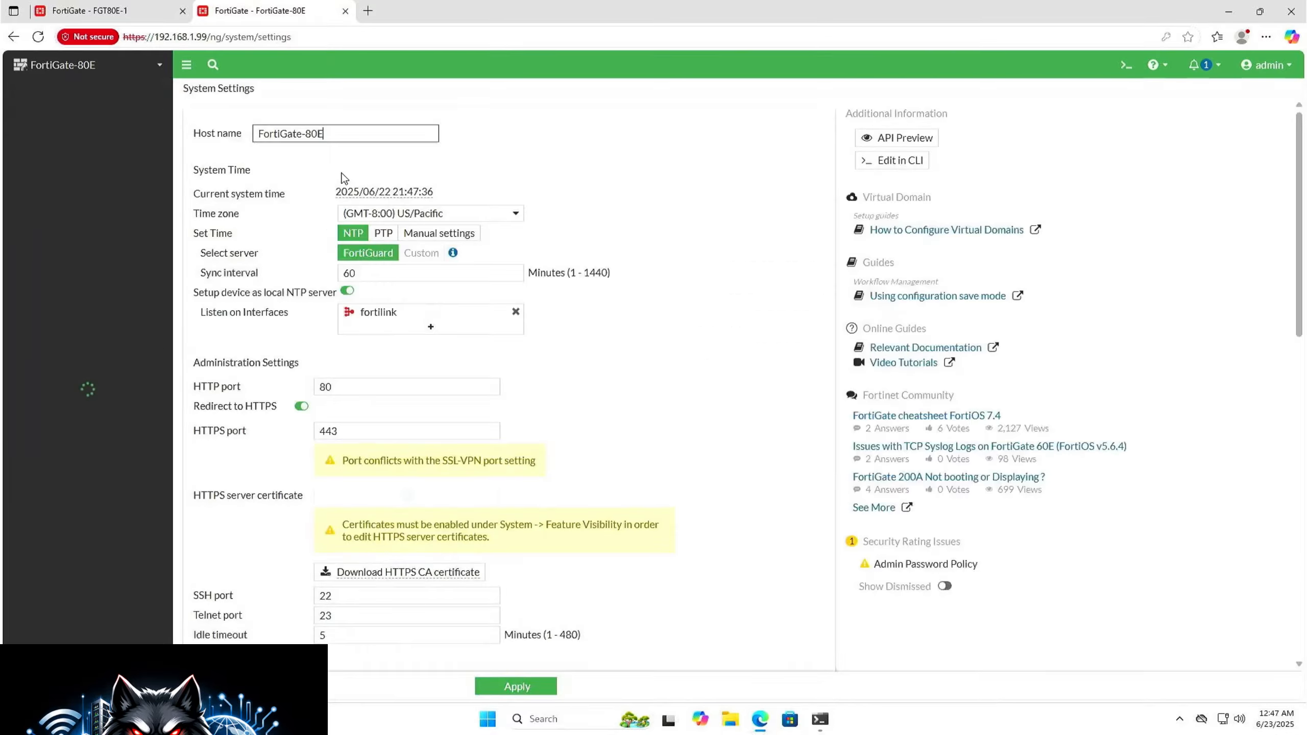
key("ctrl+a")
type("FGT80E-2")
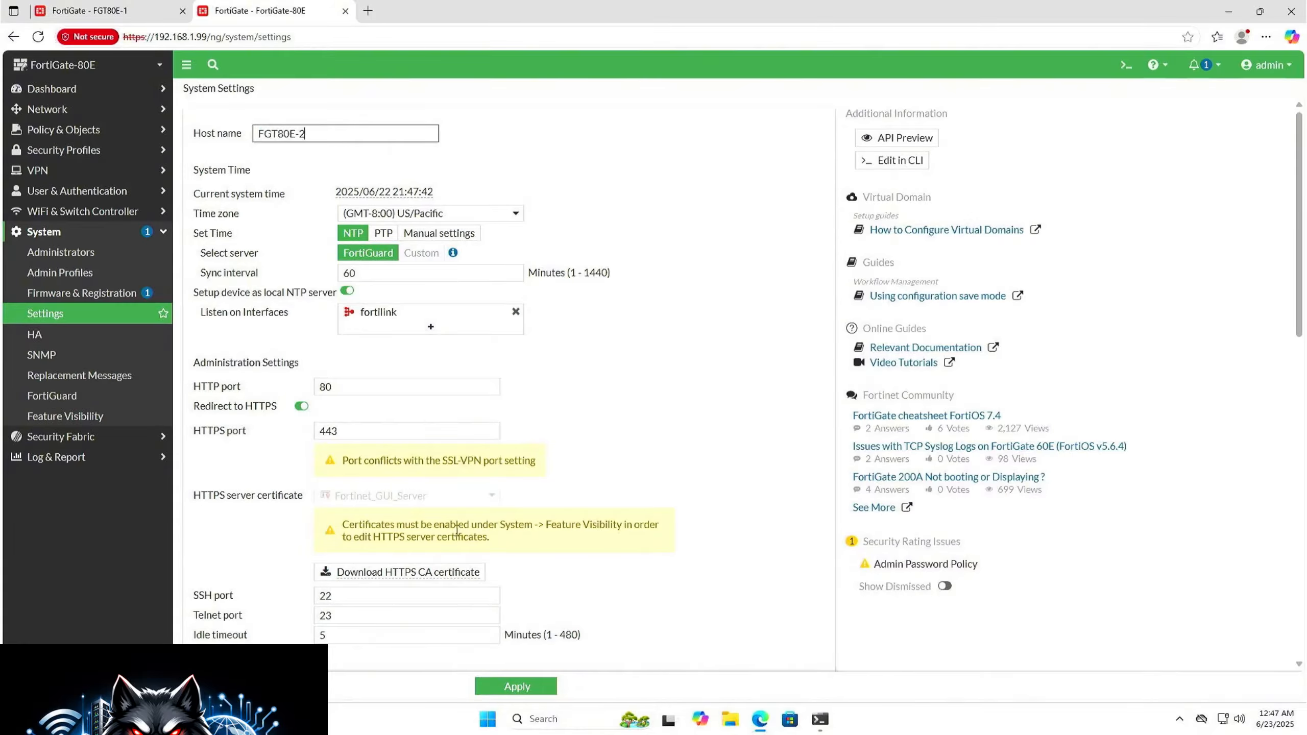
left_click(518, 690)
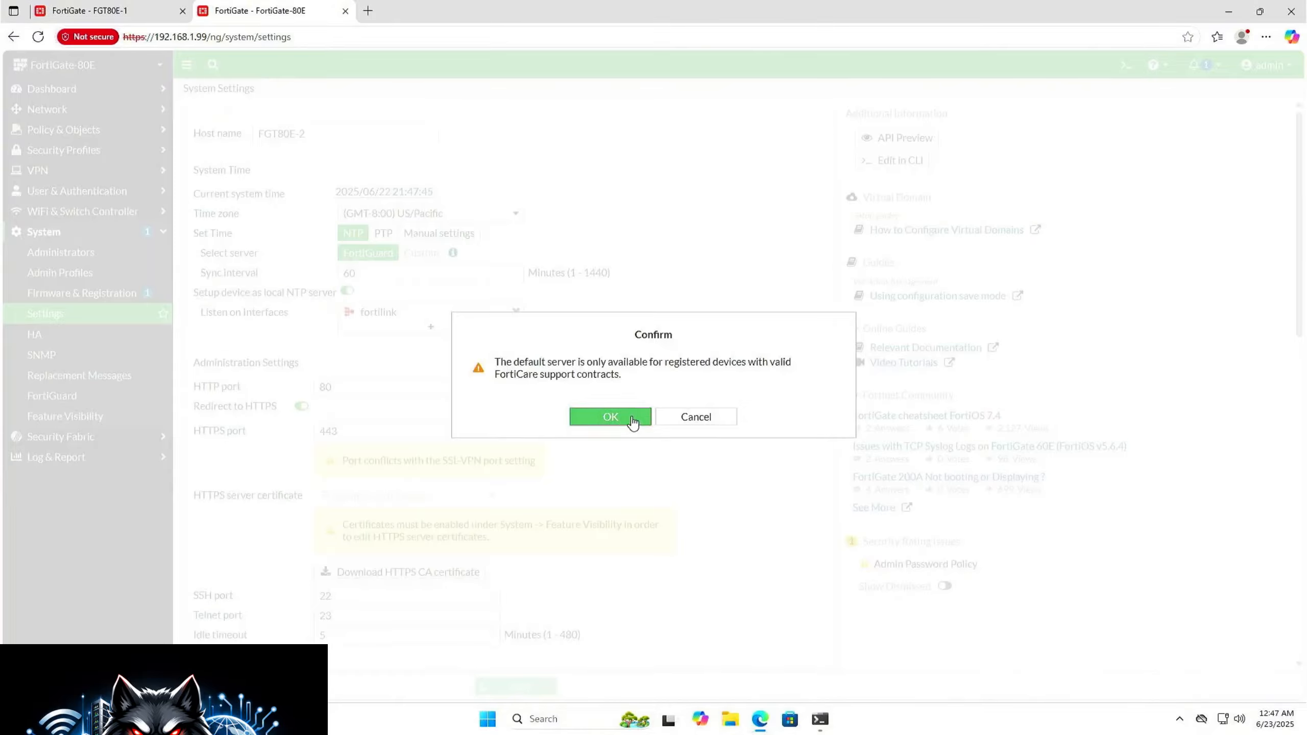
left_click(625, 417)
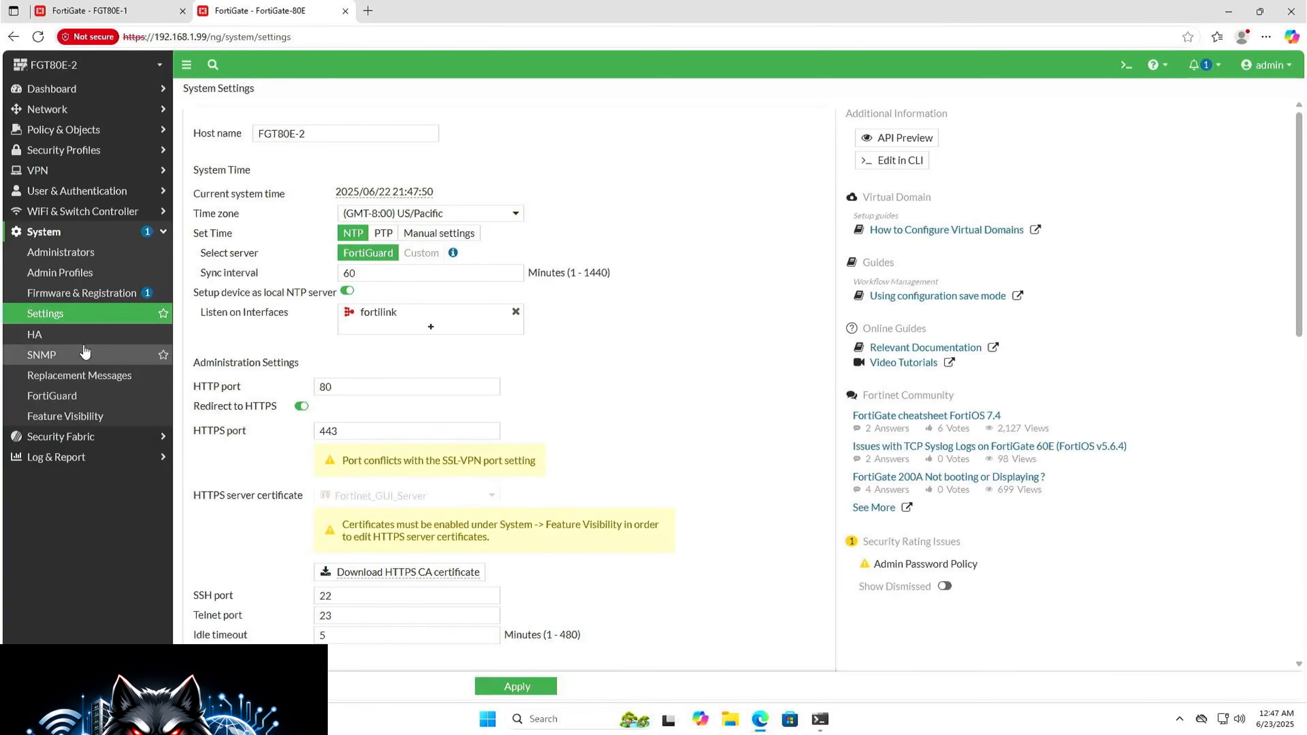
Step: Set the second firewall's high availability mode to Active-Passive, with group ID 20 and group name ITSUPERHERO
left_click(85, 333)
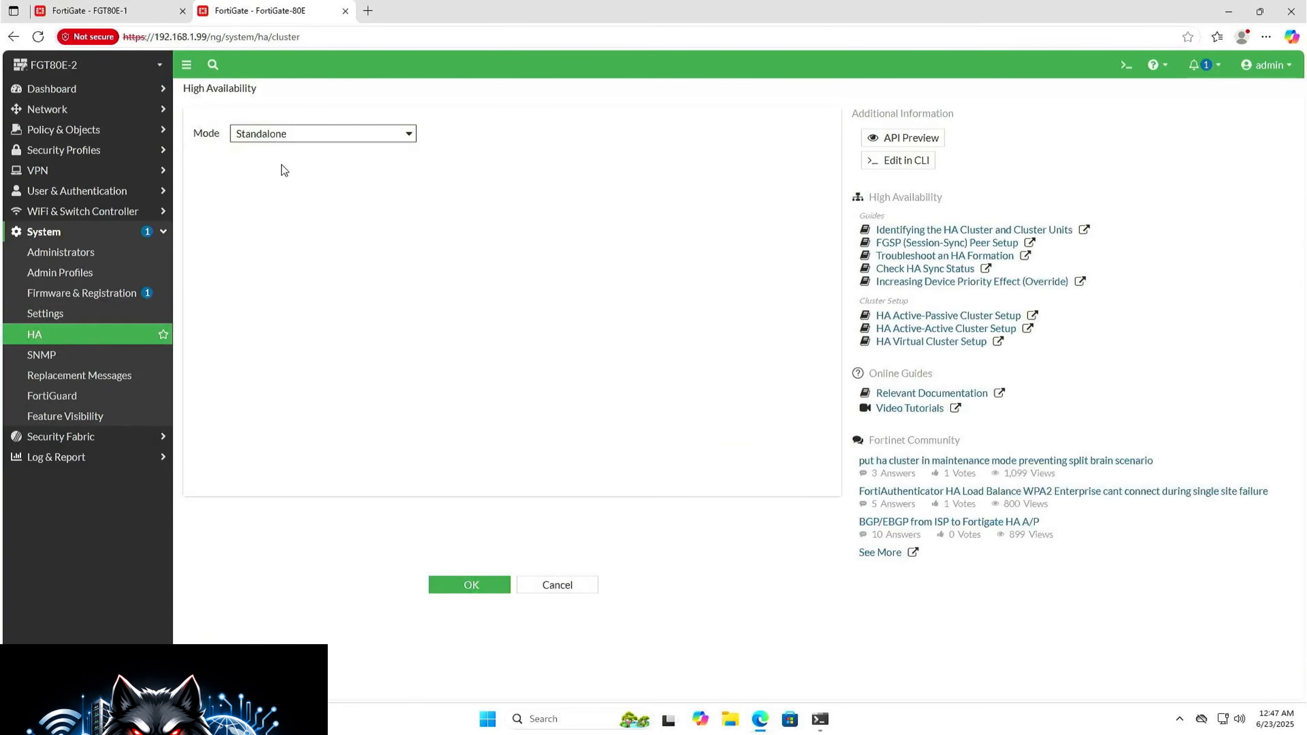
left_click(315, 134)
left_click(295, 190)
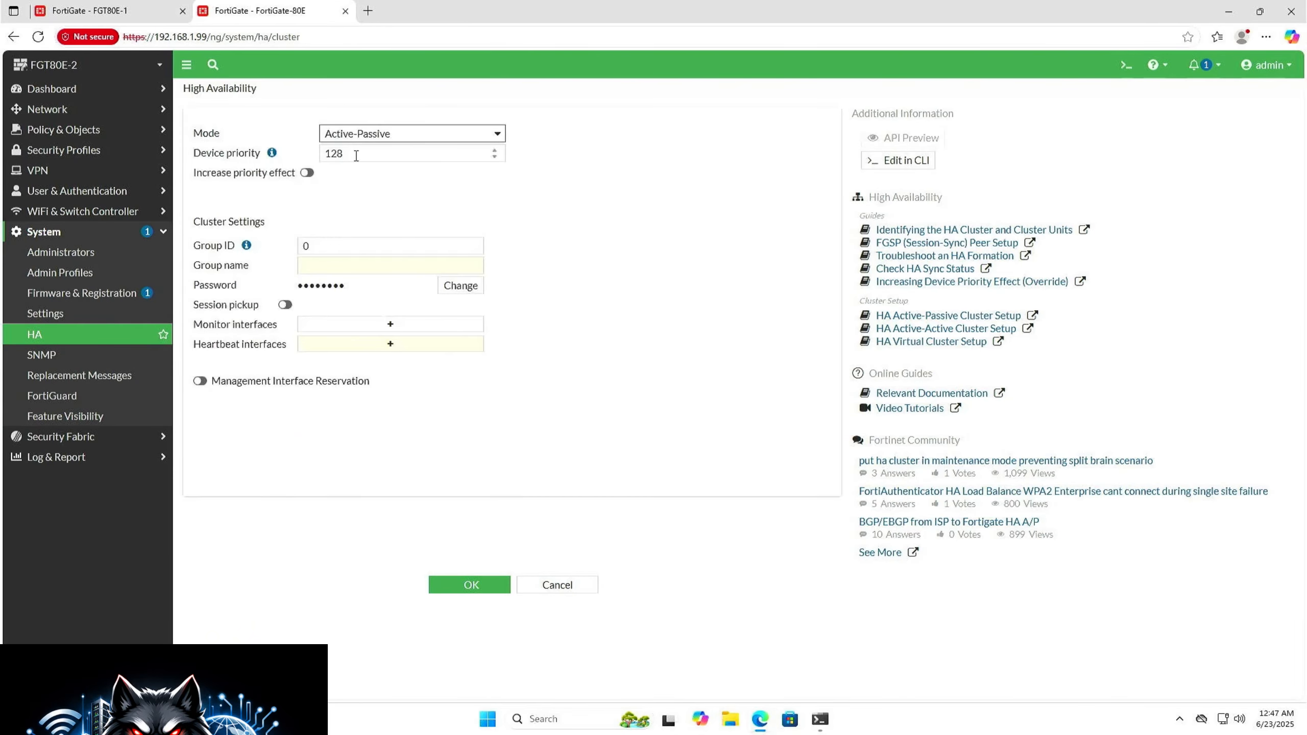
left_click(324, 243)
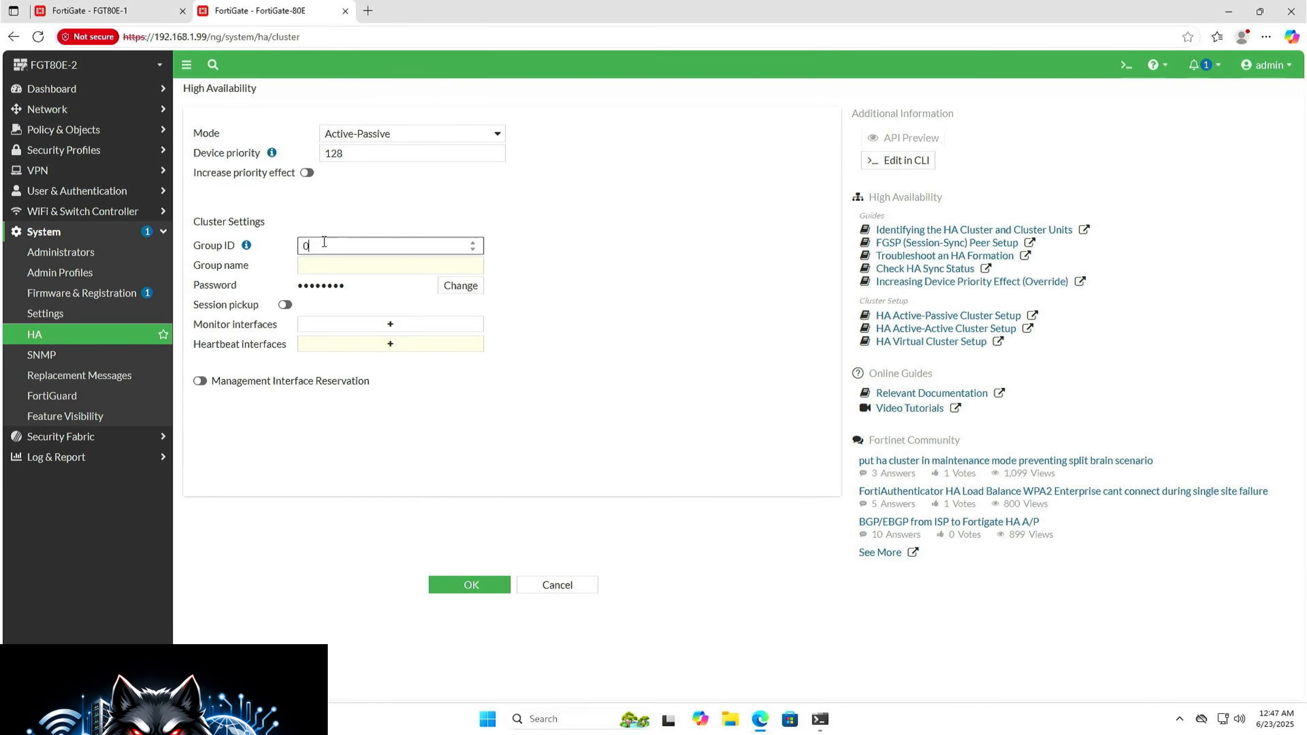
key("BackSpace")
type("20")
key("Tab")
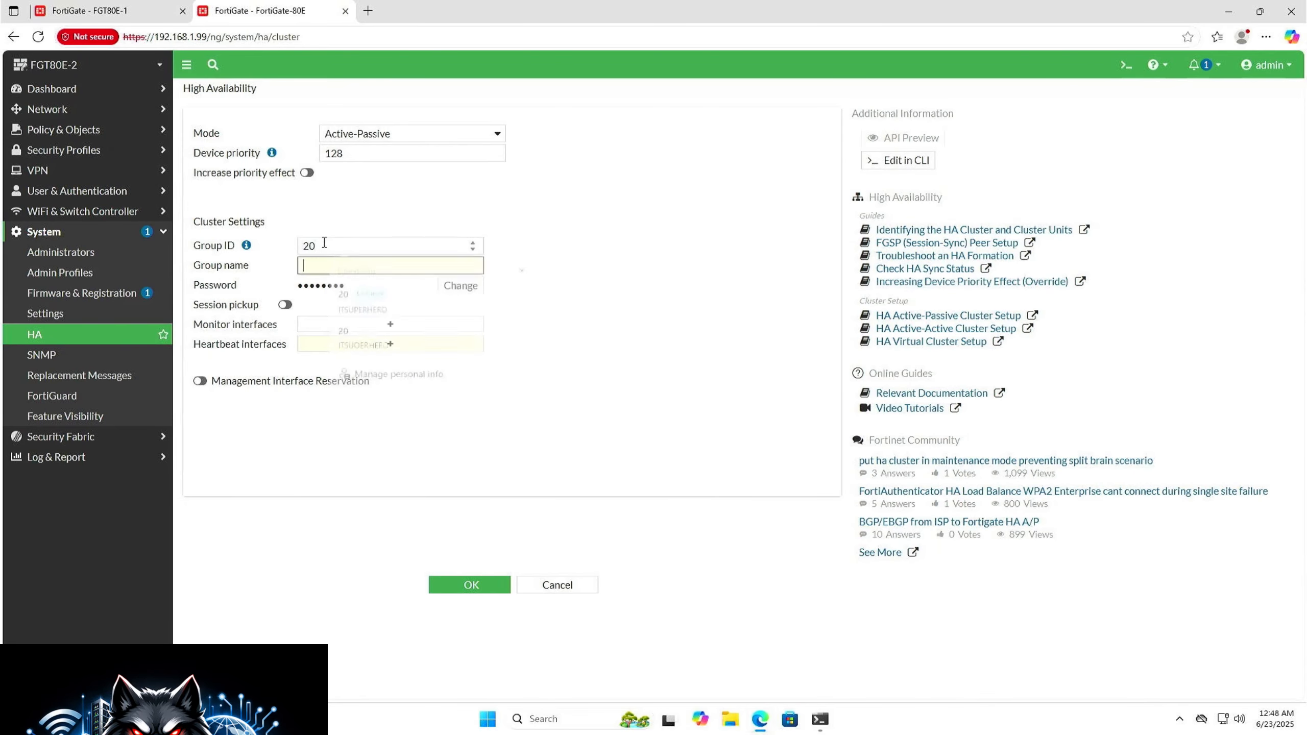
type("ITSU")
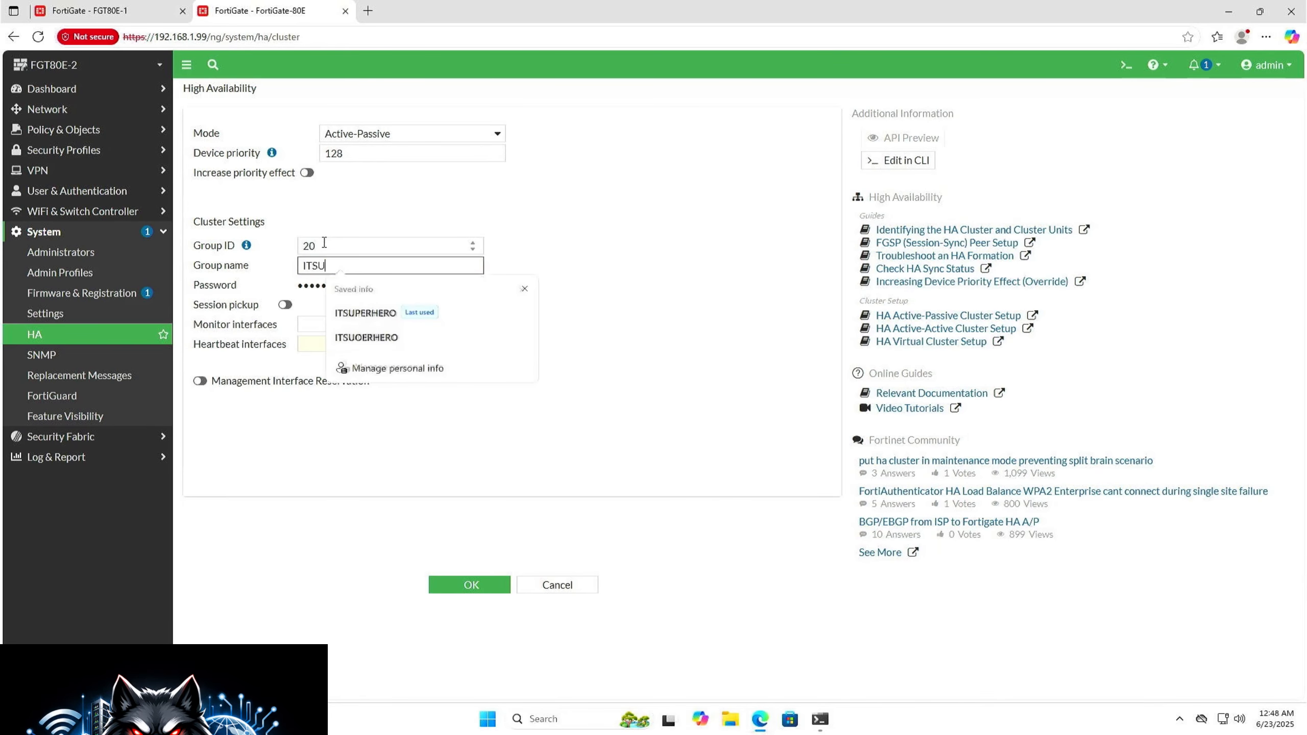
type("PERHERO")
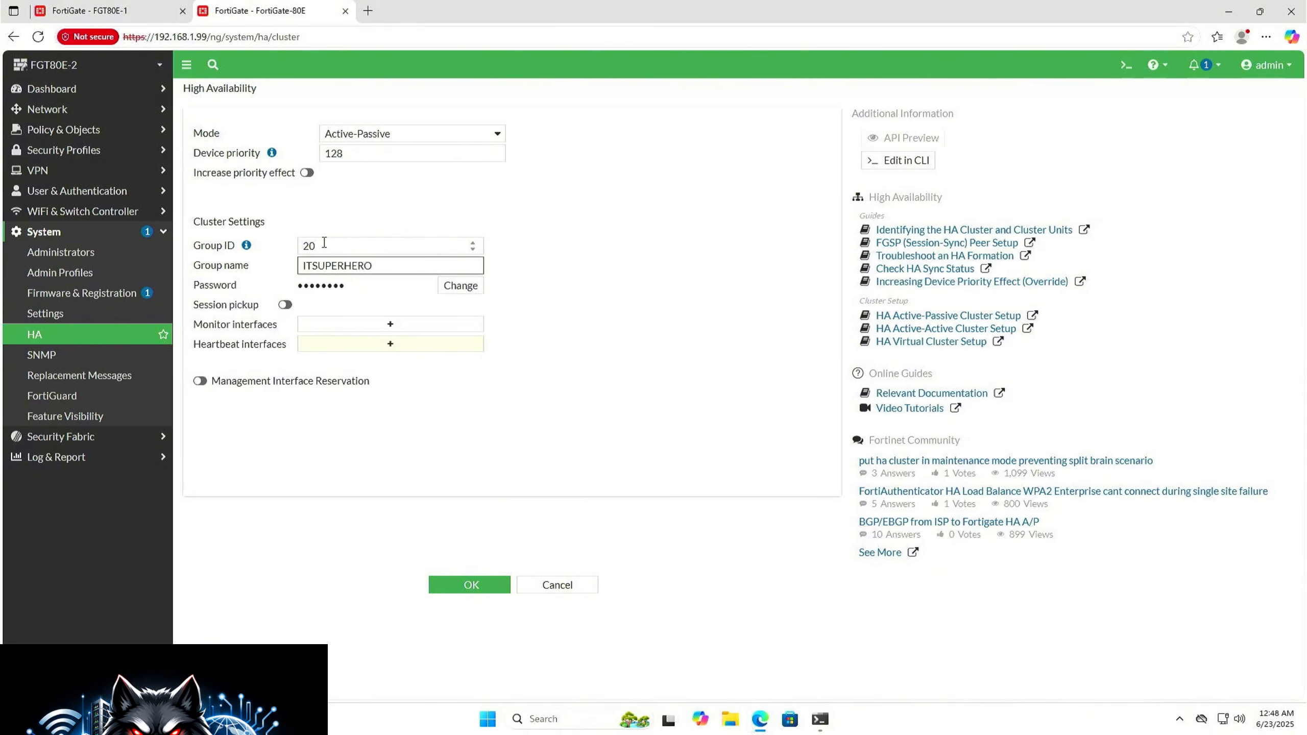
Step: Enter the cluster password for the high availability group and enable session pickup
left_click(463, 292)
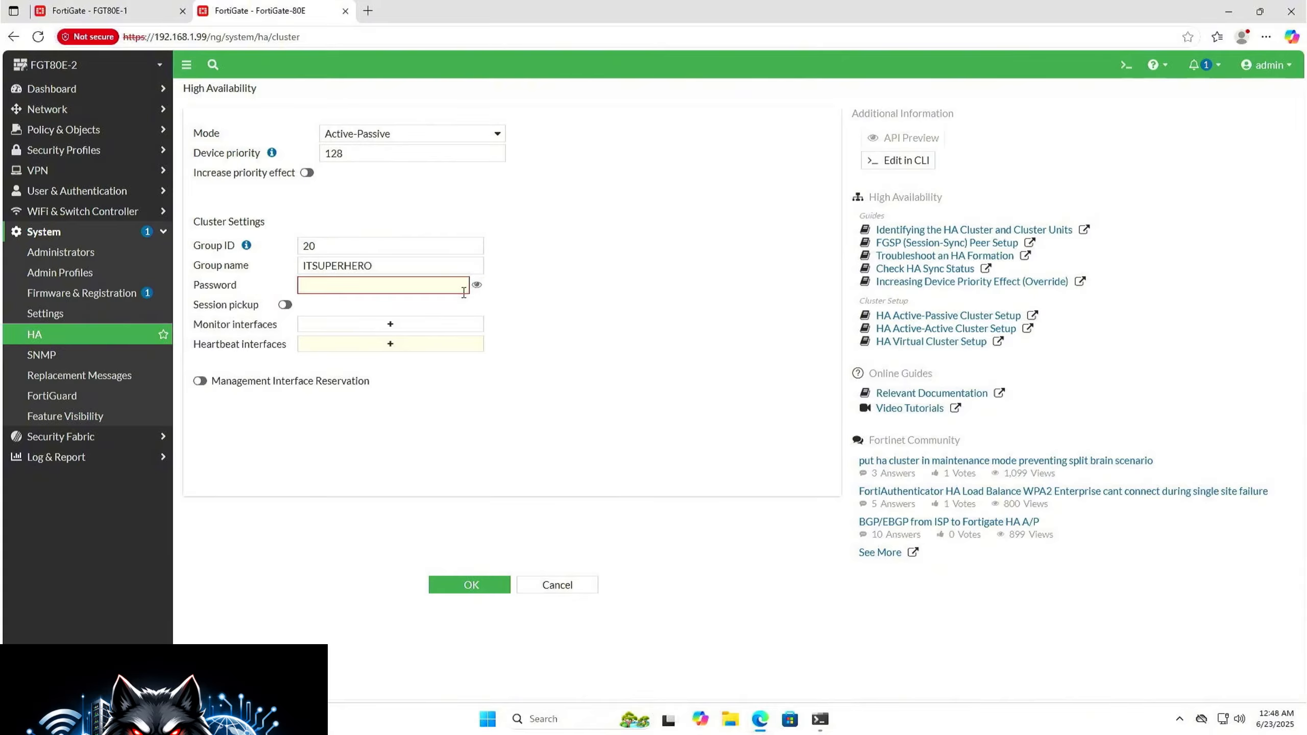
left_click(463, 292)
type("••••••")
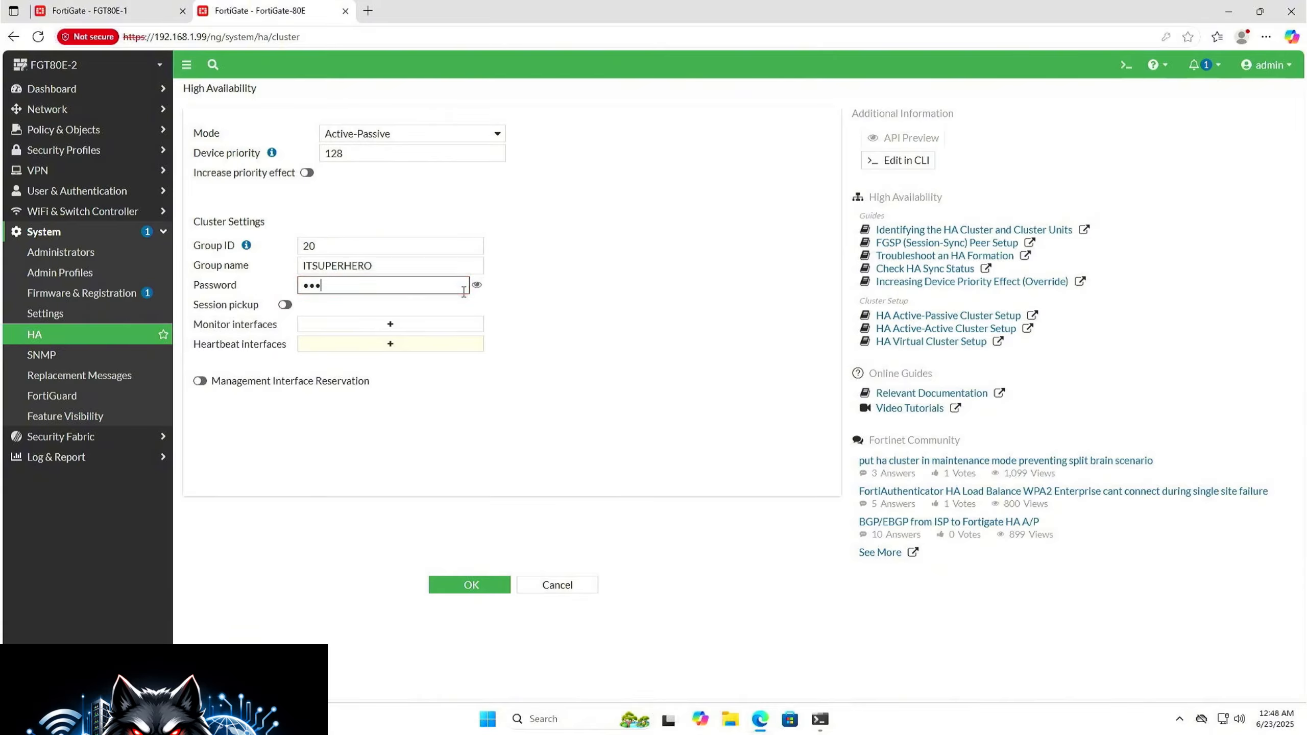
type("••••")
left_click(284, 304)
Step: Add the ha port as the second firewall's heartbeat interface and save its high availability configuration
left_click(344, 344)
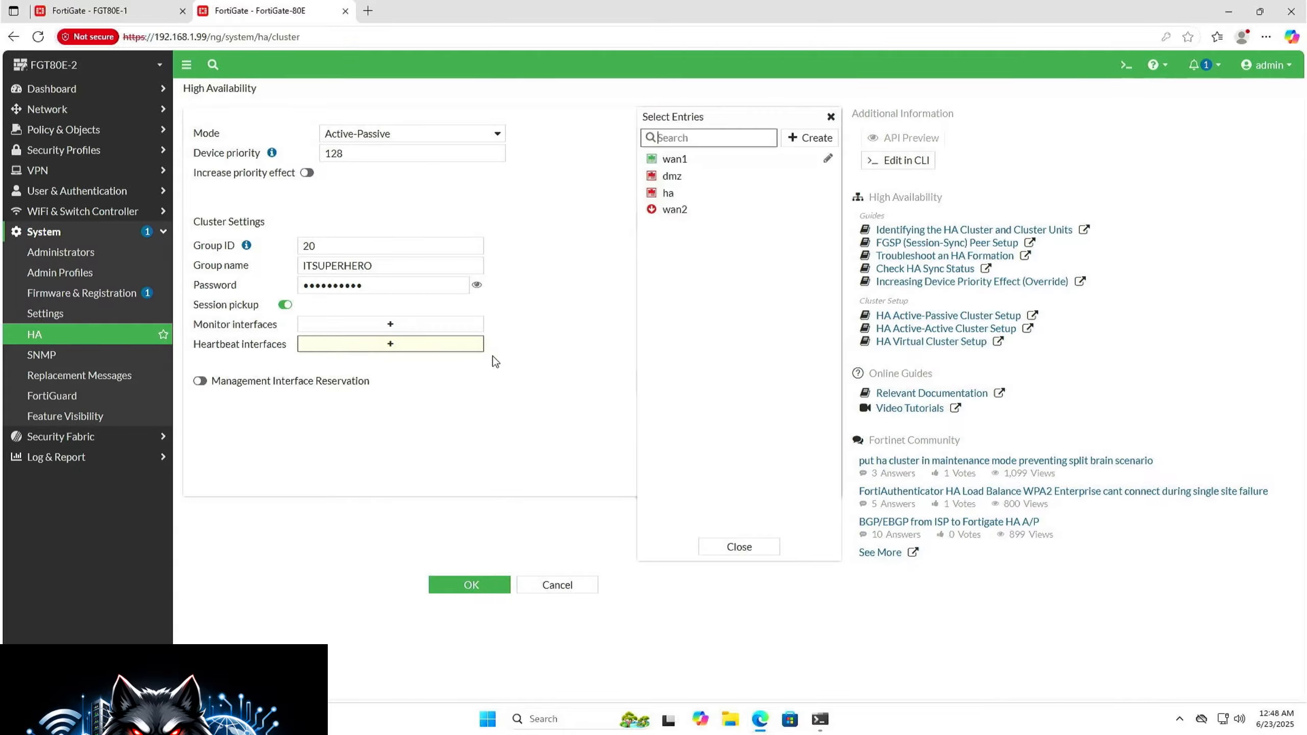
left_click(680, 180)
left_click(681, 181)
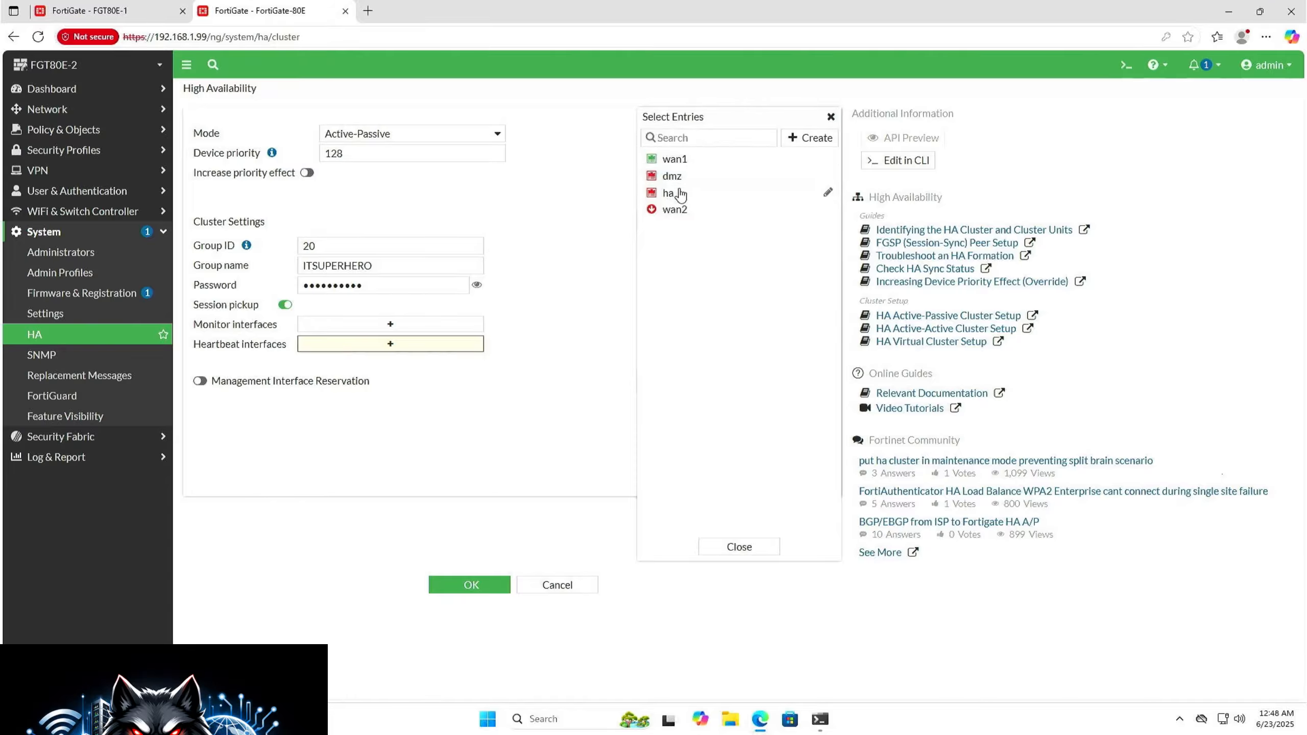
left_click(678, 193)
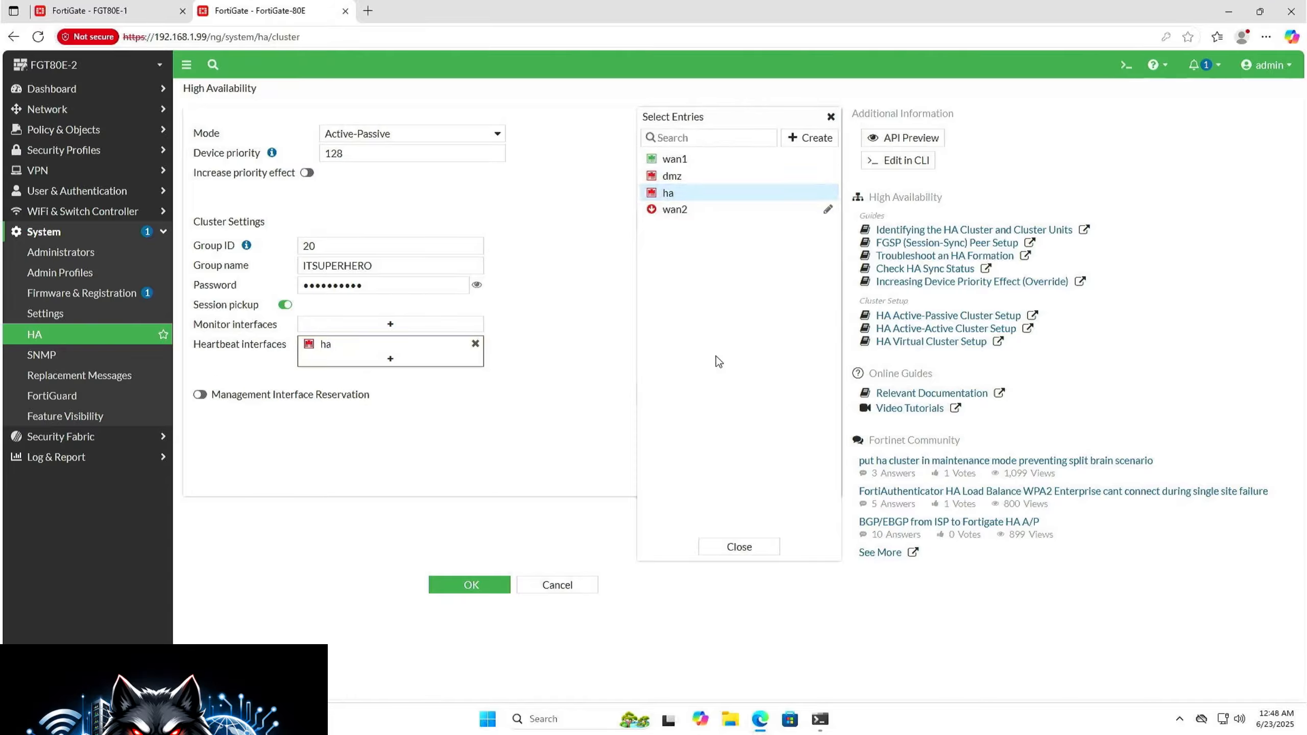
left_click(736, 548)
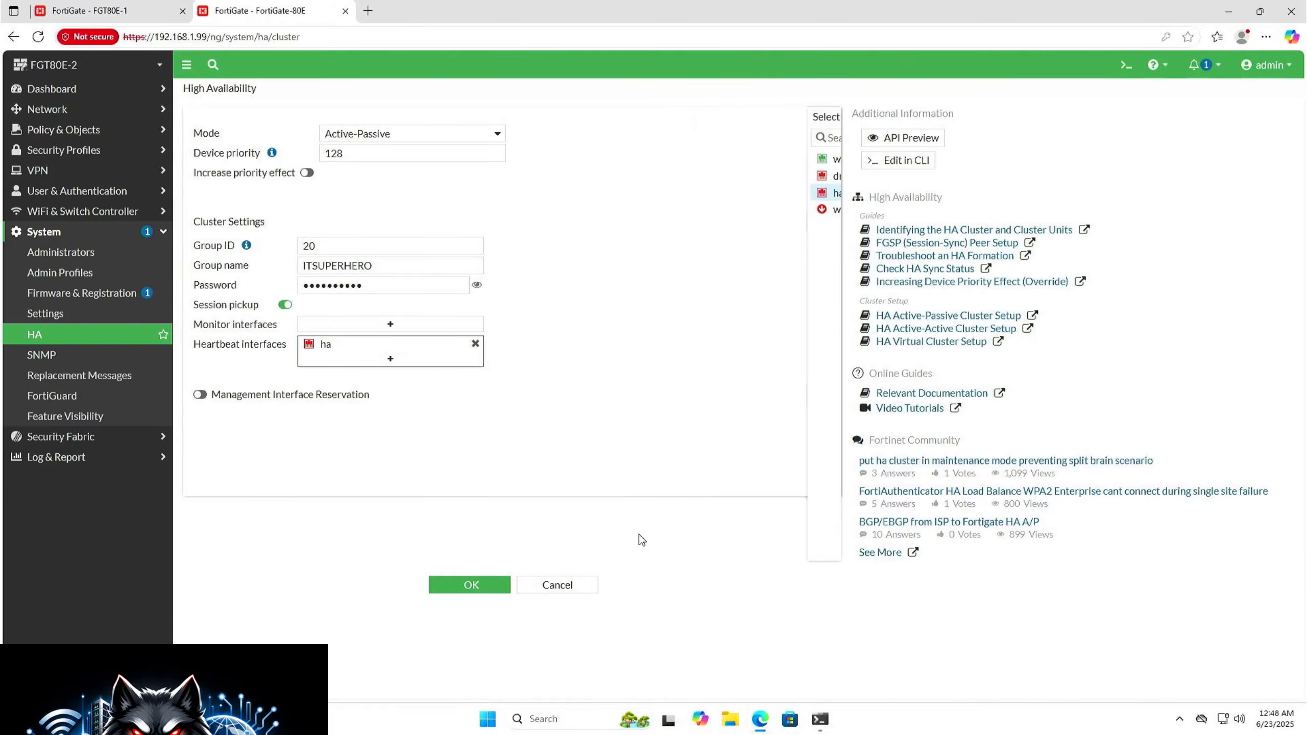
left_click(486, 597)
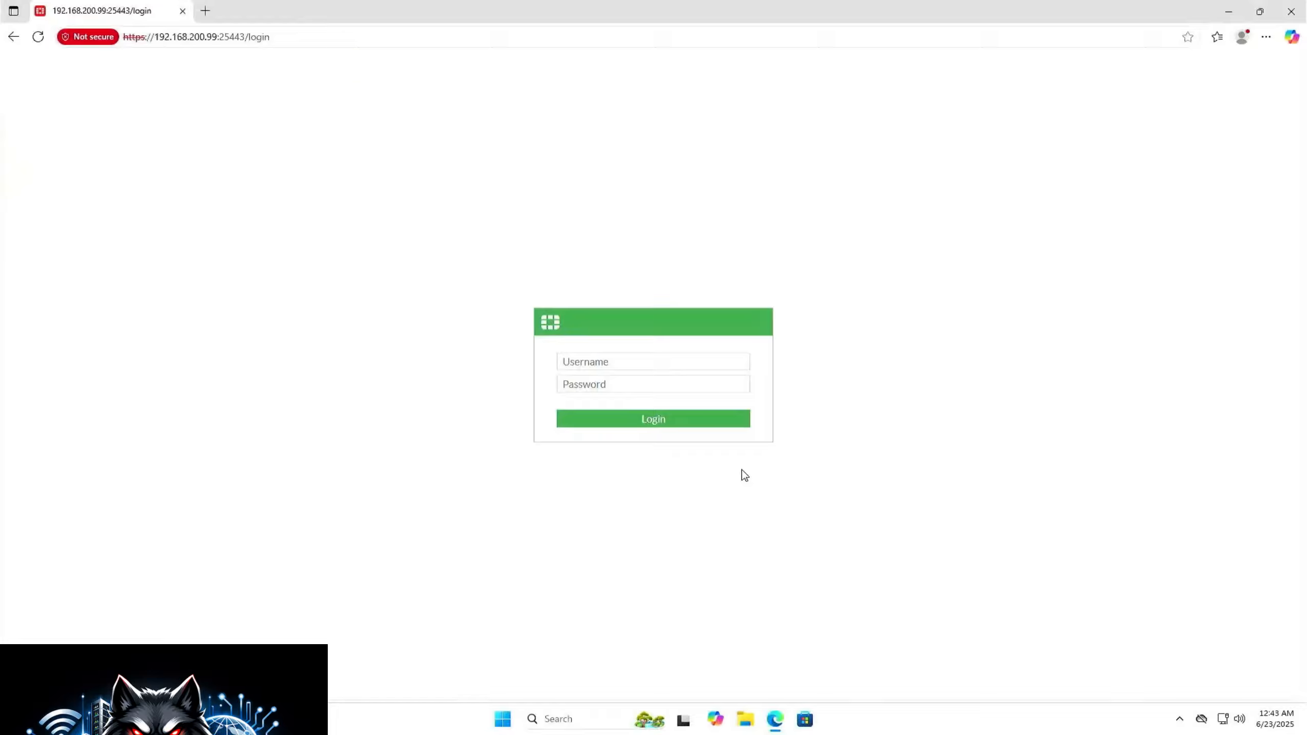
Step: Log in to the firewall at 192.168.200.99:25443 as itsuperhero with the account password
left_click(692, 367)
type("itsuperhe")
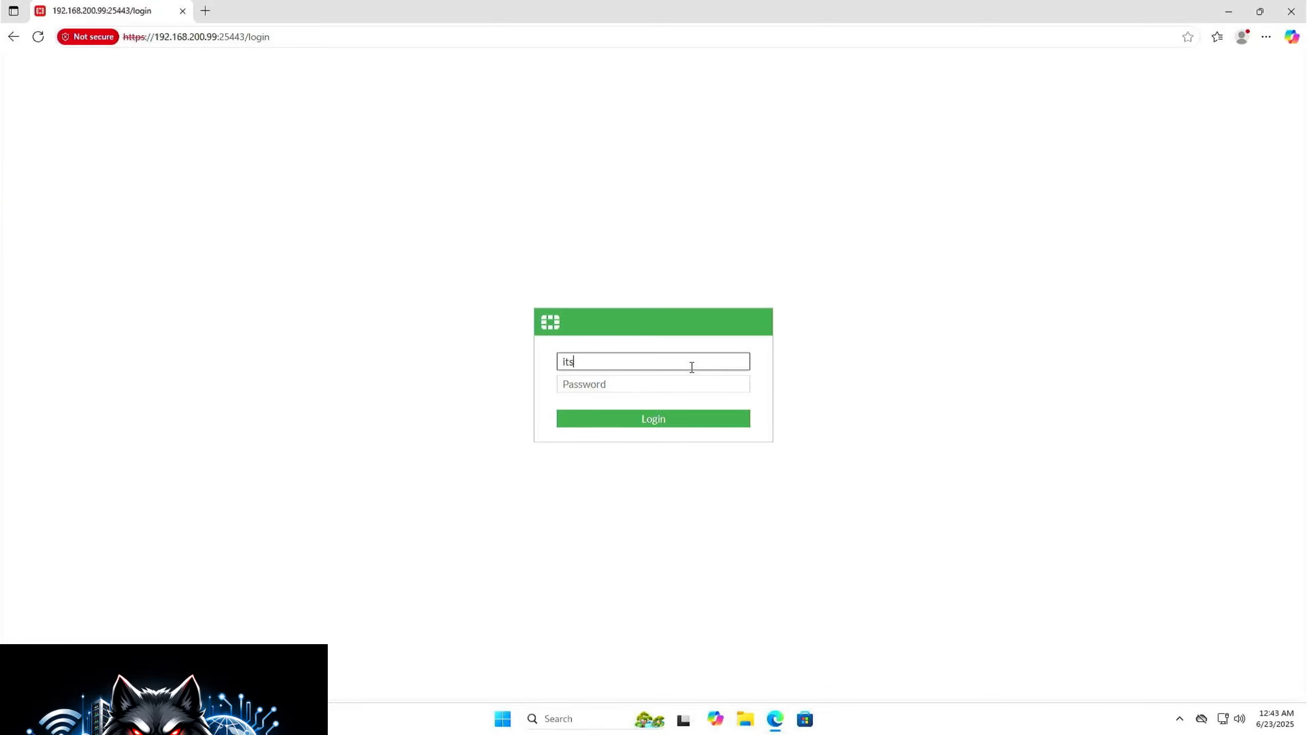
type("ro")
key("Tab")
type("************")
key("Return")
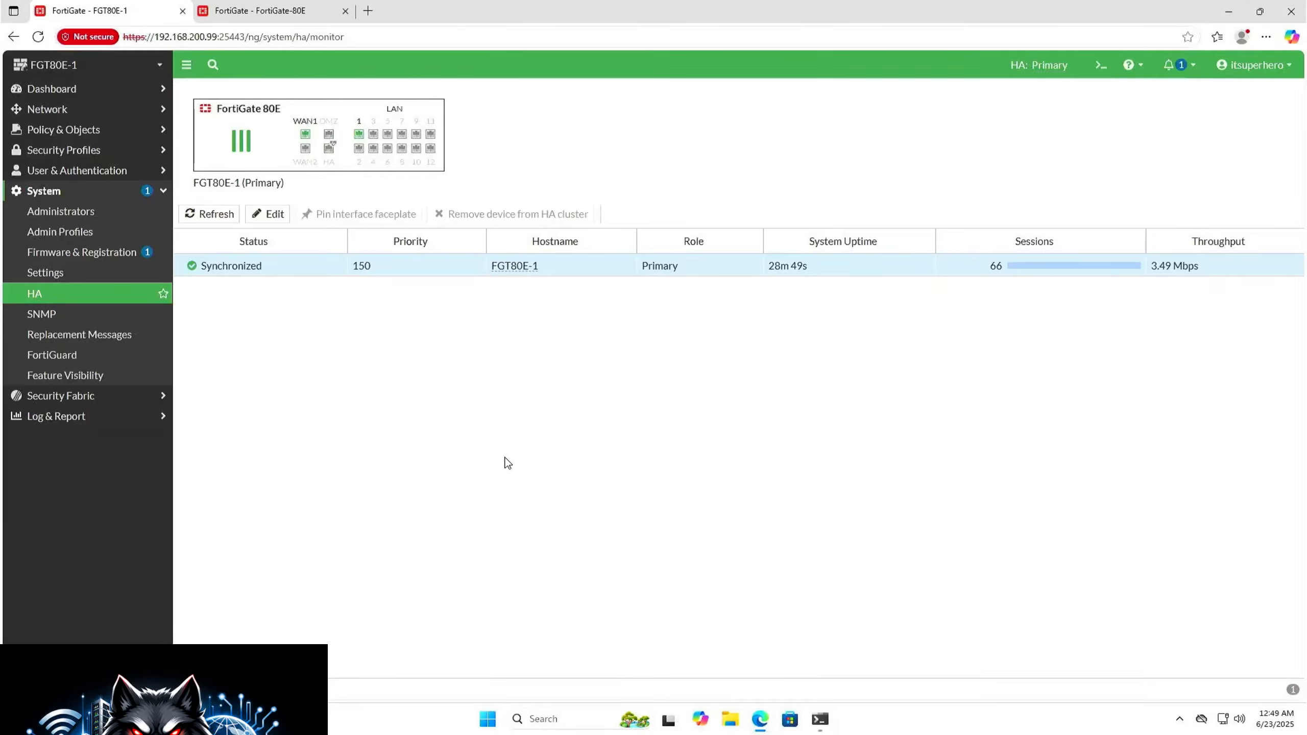
Step: Refresh the high availability monitor, check the synchronization status of both cluster units, and select FGT80E-2
left_click(55, 294)
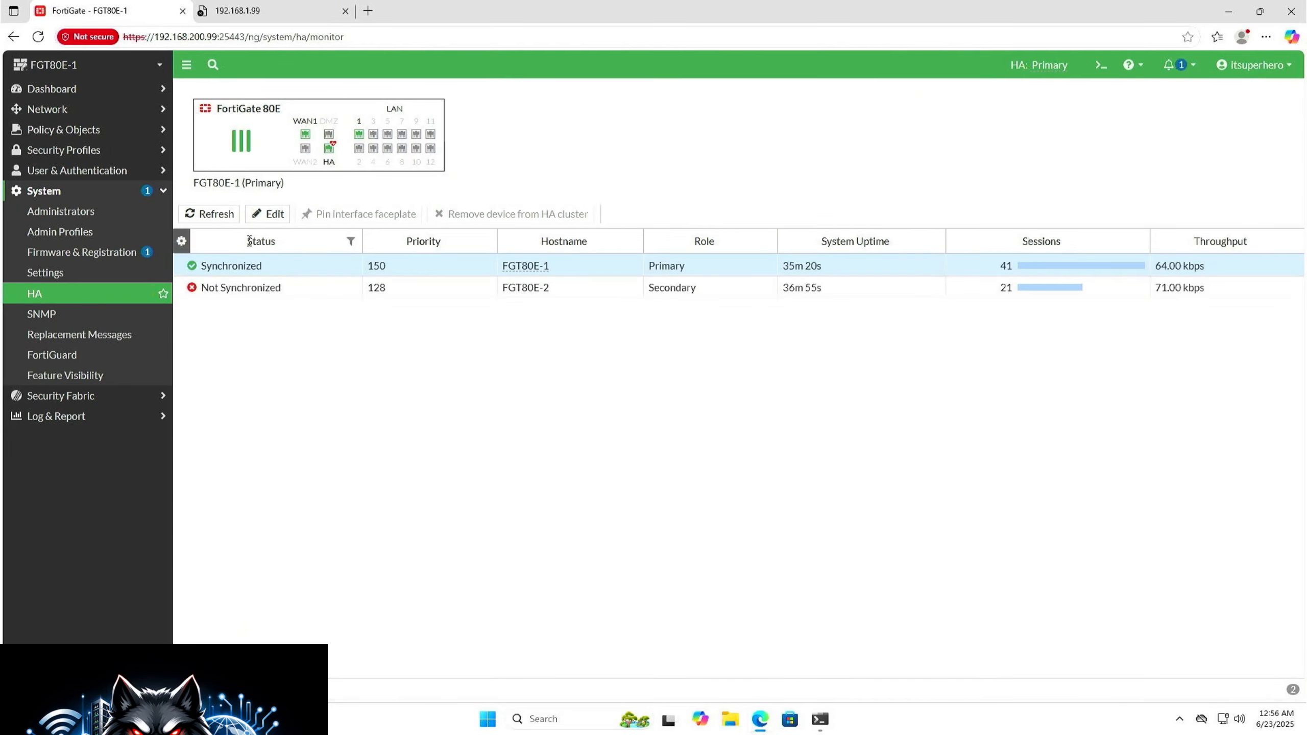
left_click(222, 214)
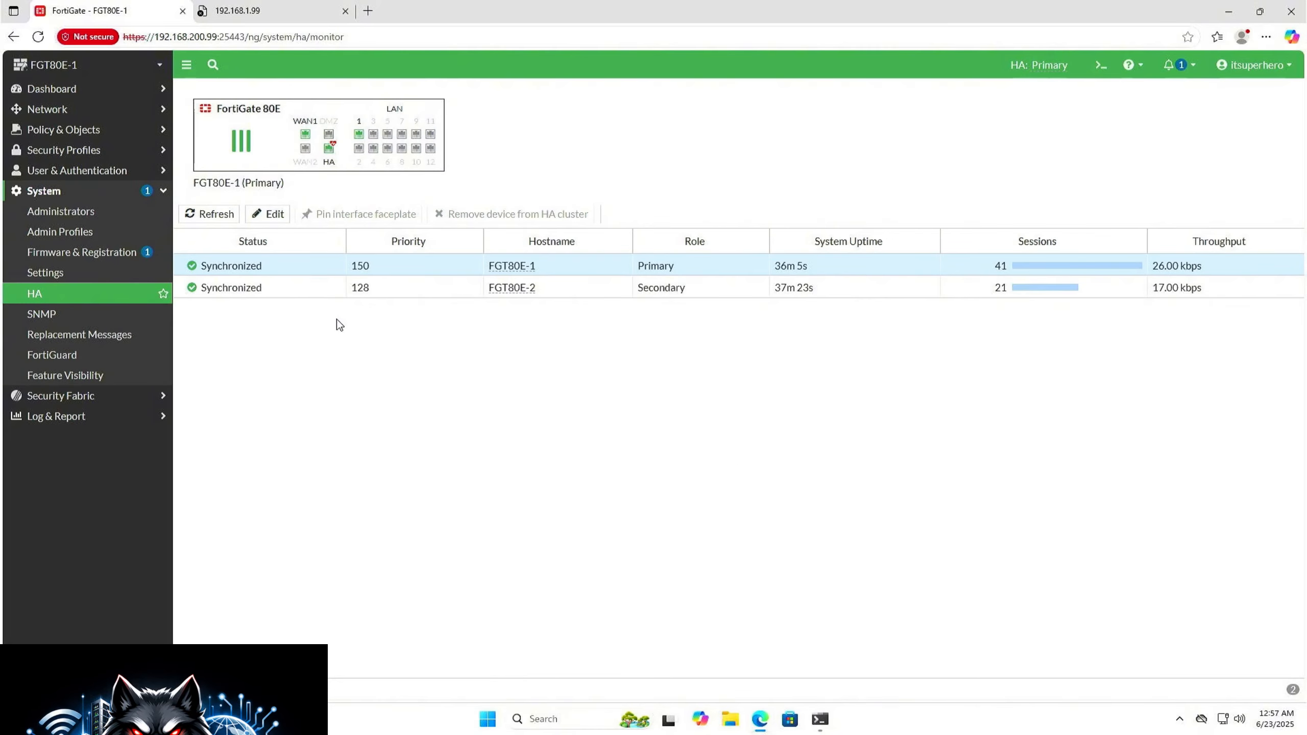
left_click(376, 290)
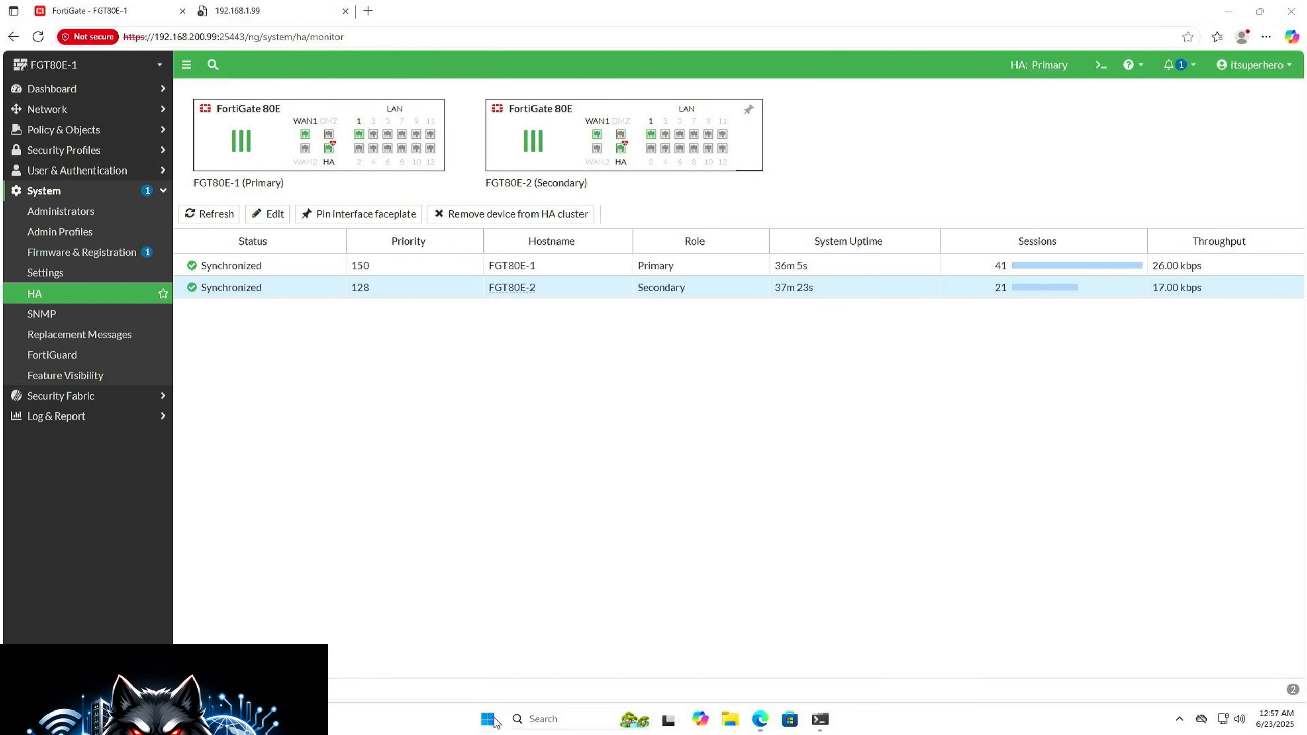
Step: Switch to a Command Prompt and start a continuous ping to 8.8.8.8
left_click(503, 719)
type("cmd")
key("Return")
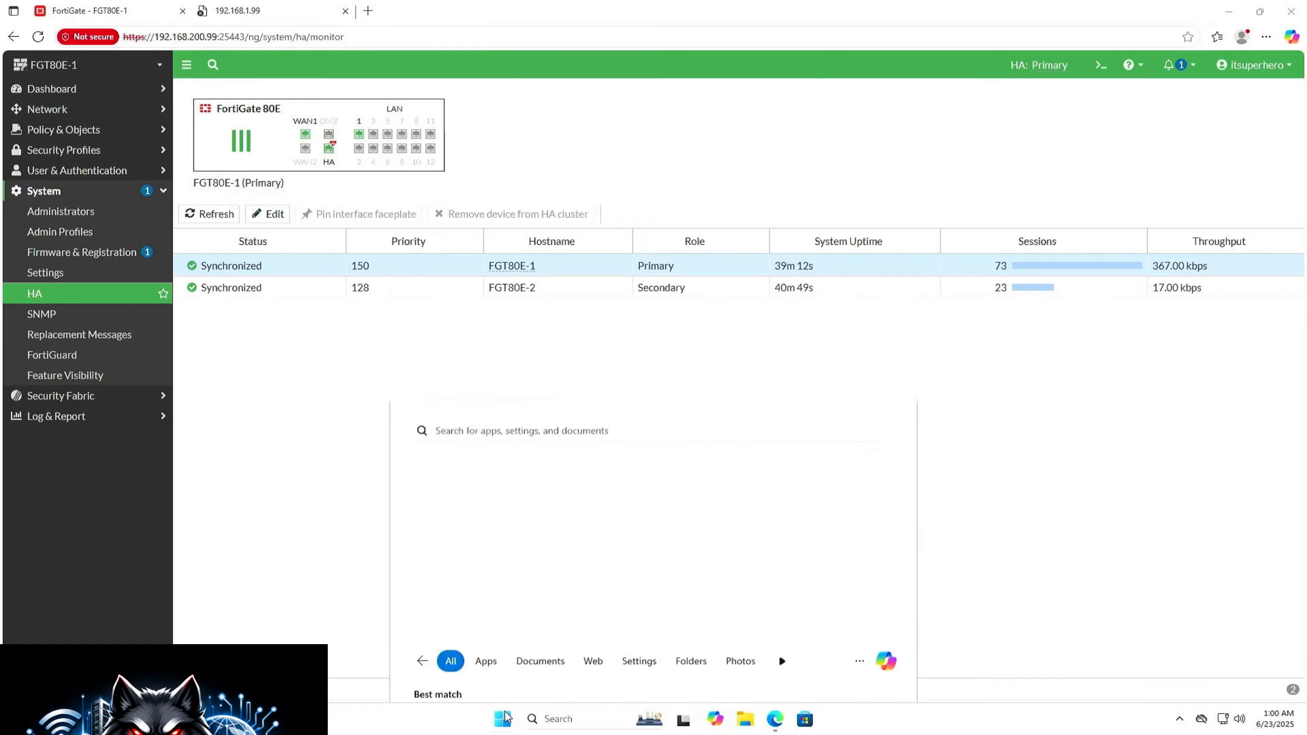
type("ping 8.8.8.8")
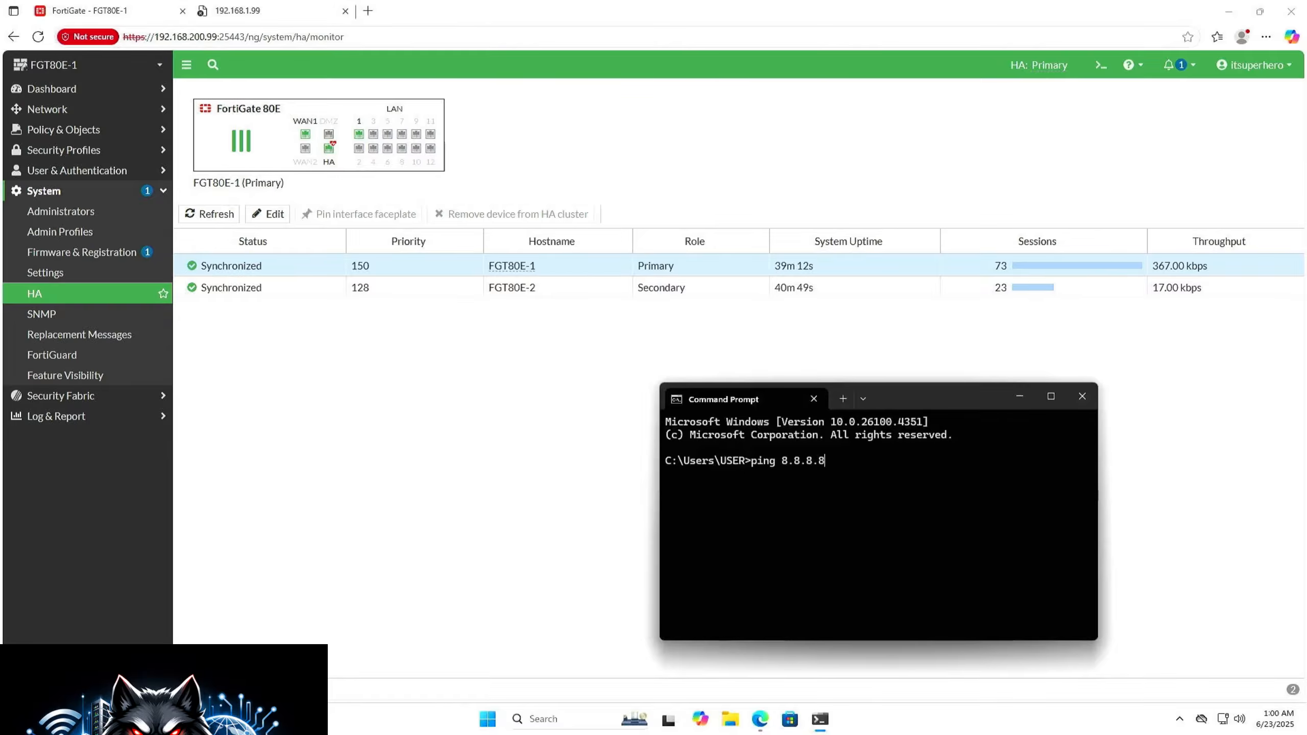
type(" -t")
key("Return")
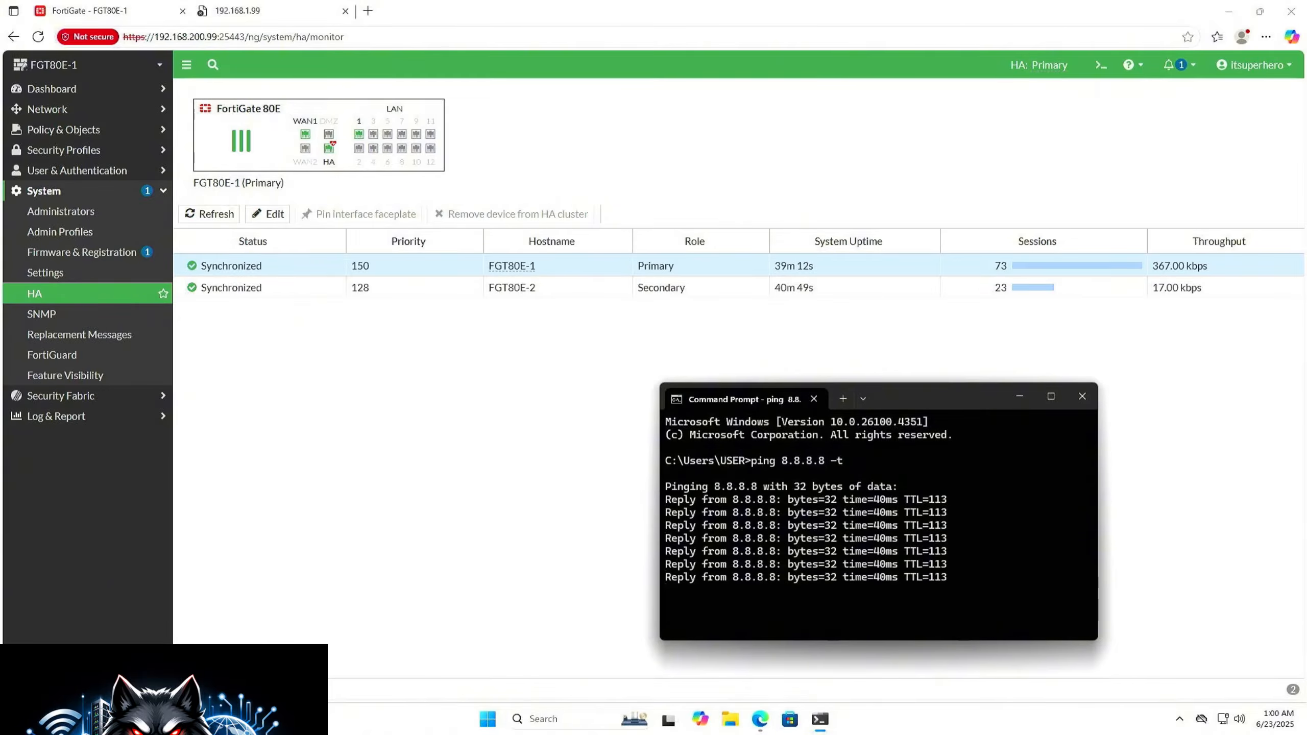
Step: Arrange the browser and Command Prompt side by side, giving the browser the wider share of the screen
left_click(412, 287)
key("super+Left")
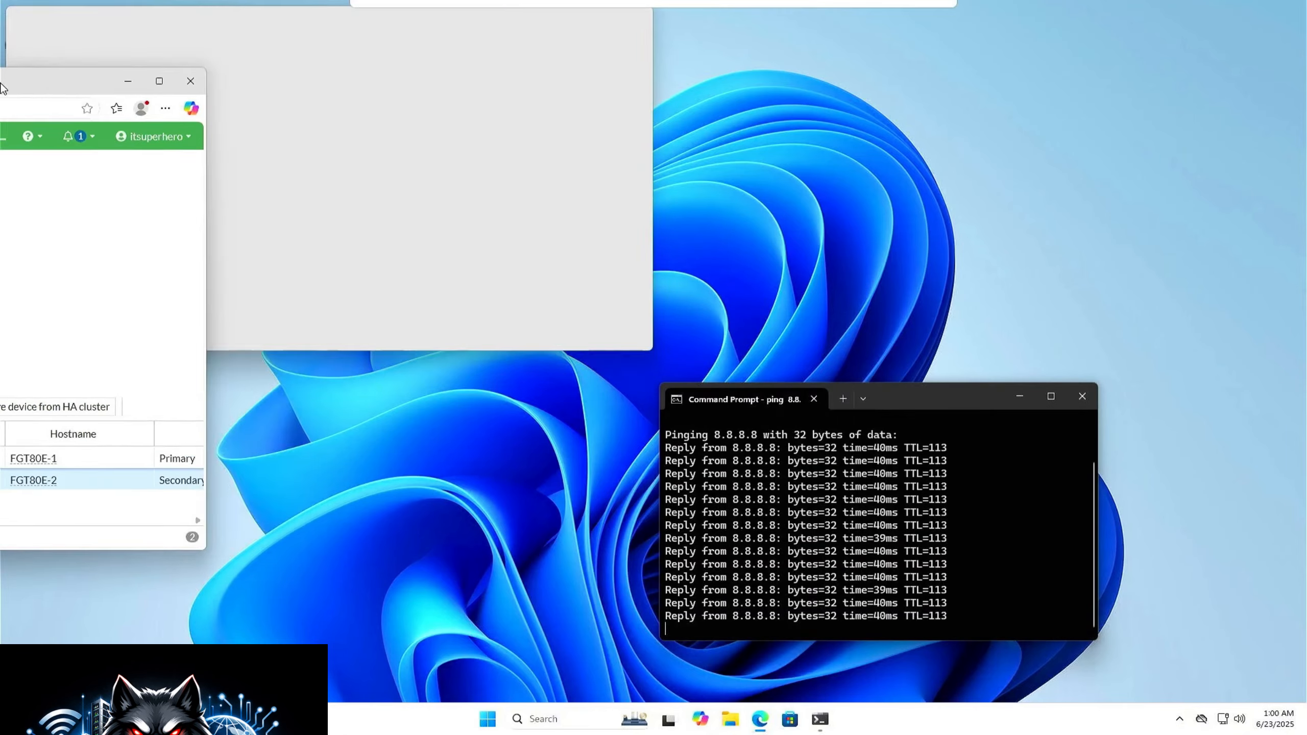
left_click(990, 307)
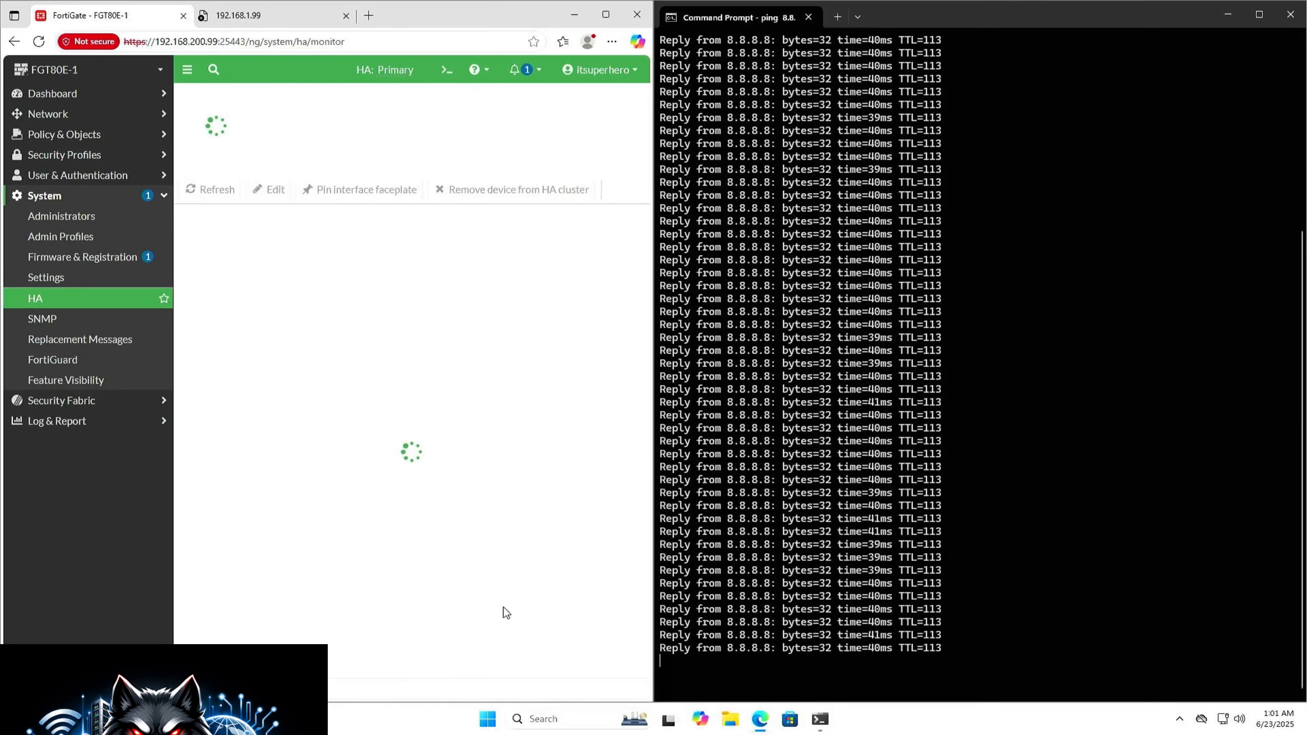
left_click_drag(655, 499, 948, 500)
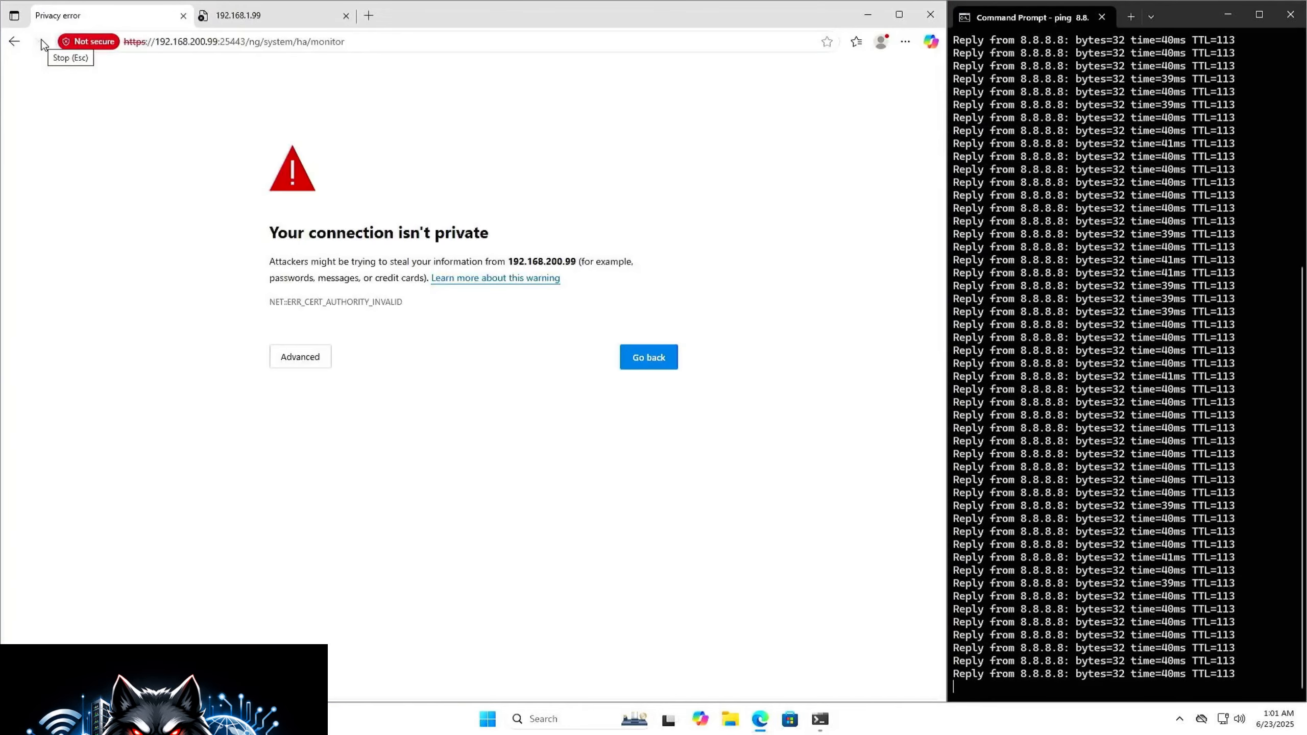
Step: Proceed past the certificate privacy warning and log back in to the cluster as itsuperhero with the account password
left_click(316, 360)
left_click(341, 462)
type("itsuperhero")
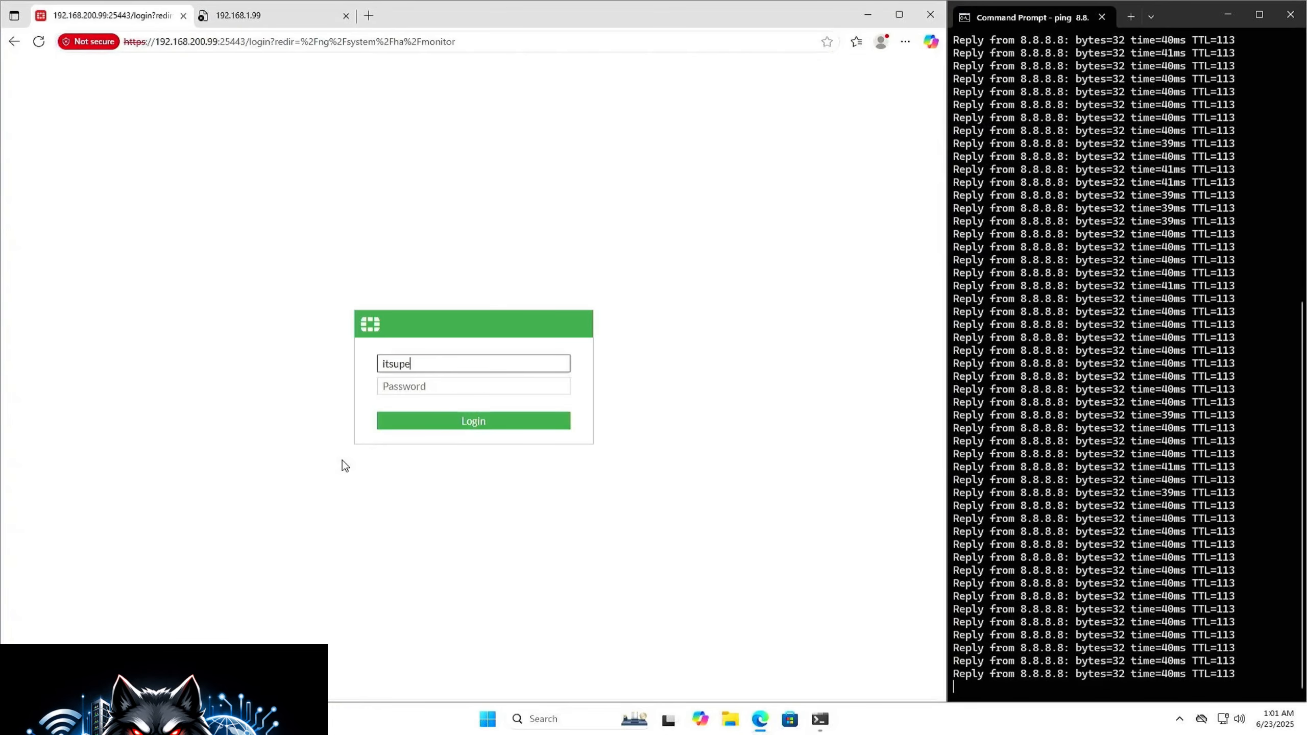
key("Tab")
type("••••••••••")
key("Return")
Step: Refresh the high availability monitor and check the units' roles and synchronization during the failover tests while watching the ping
left_click(503, 454)
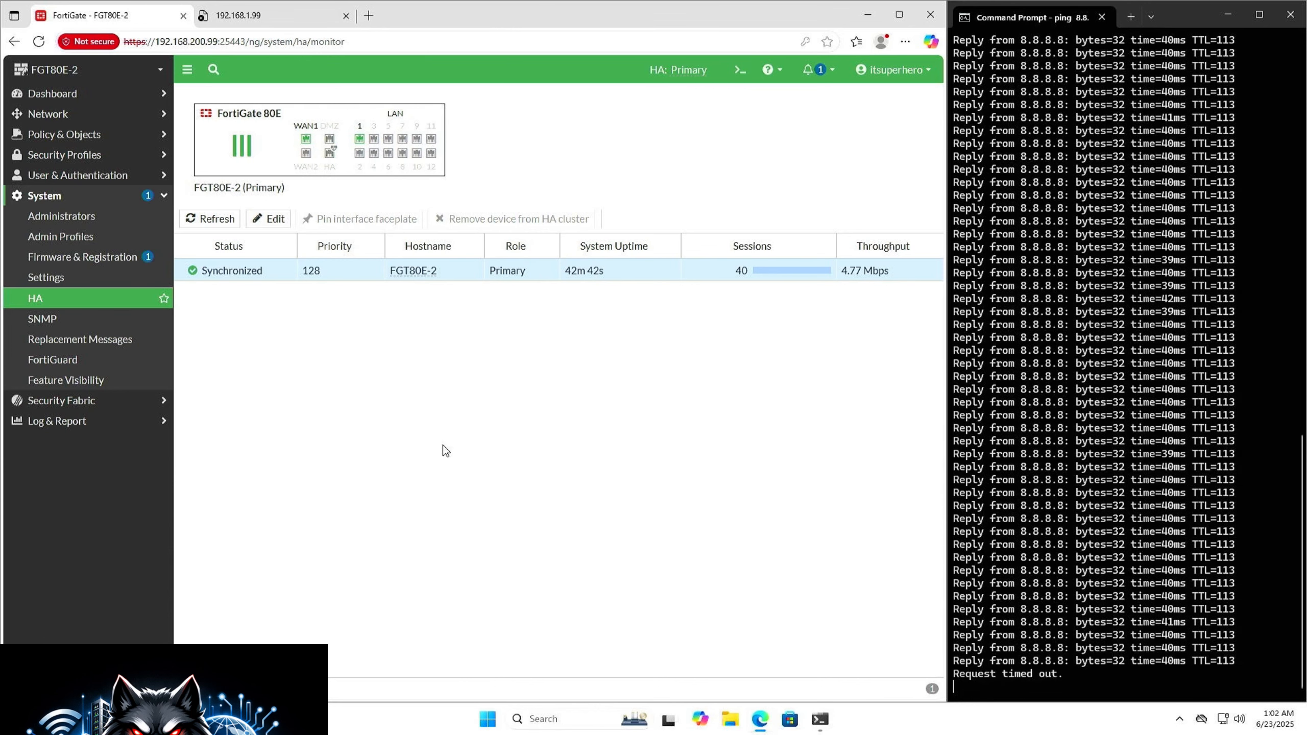
left_click(212, 220)
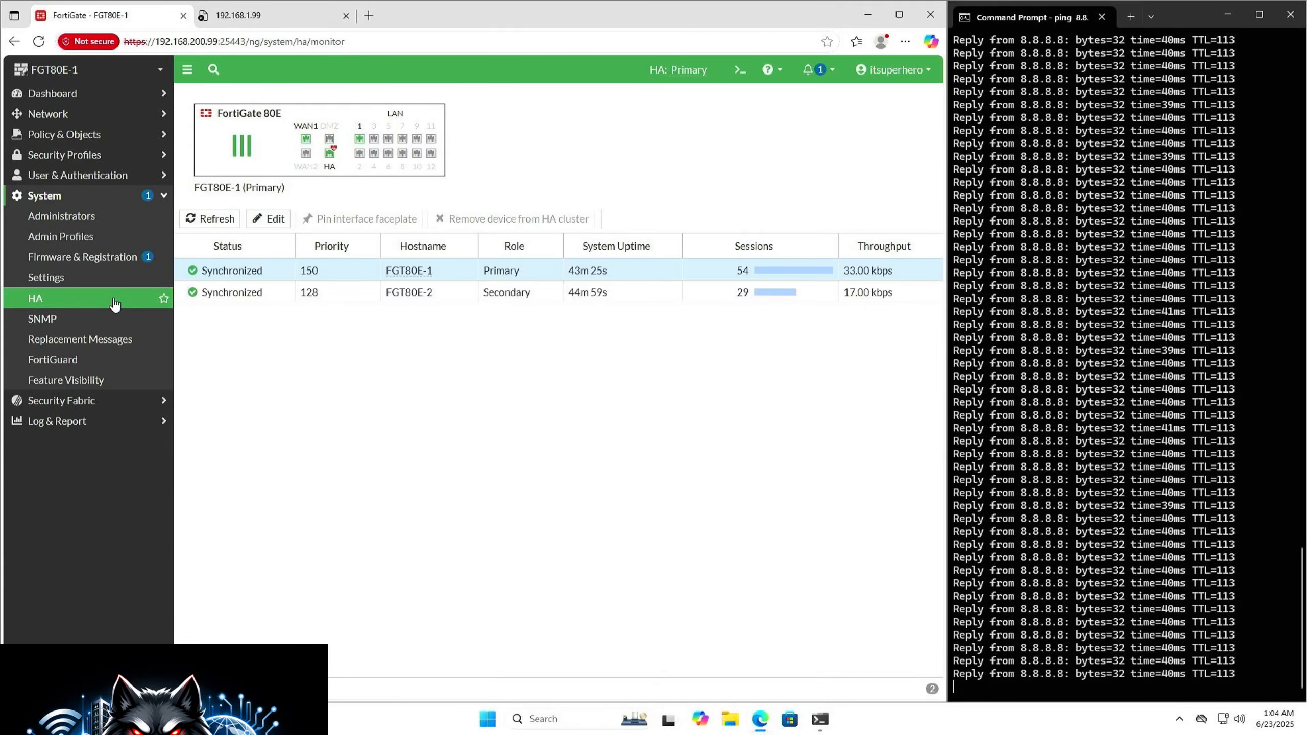
left_click(275, 293)
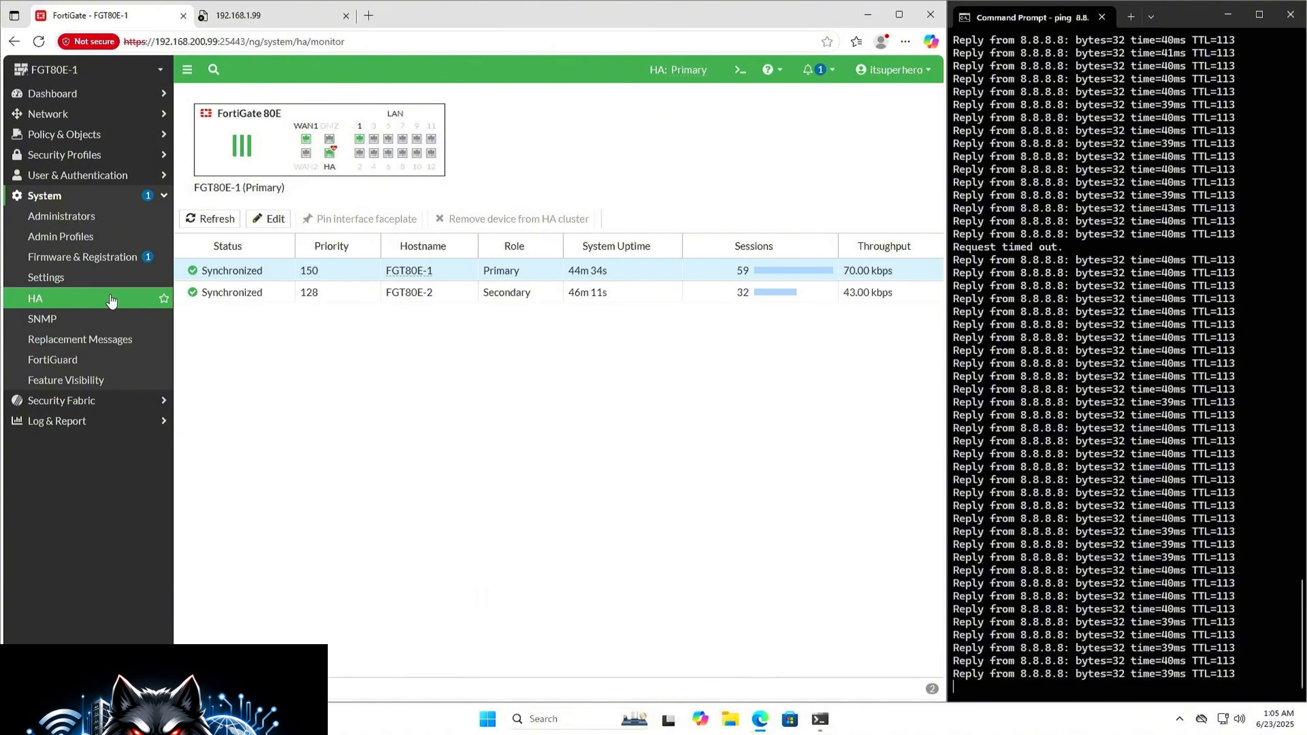
left_click(109, 298)
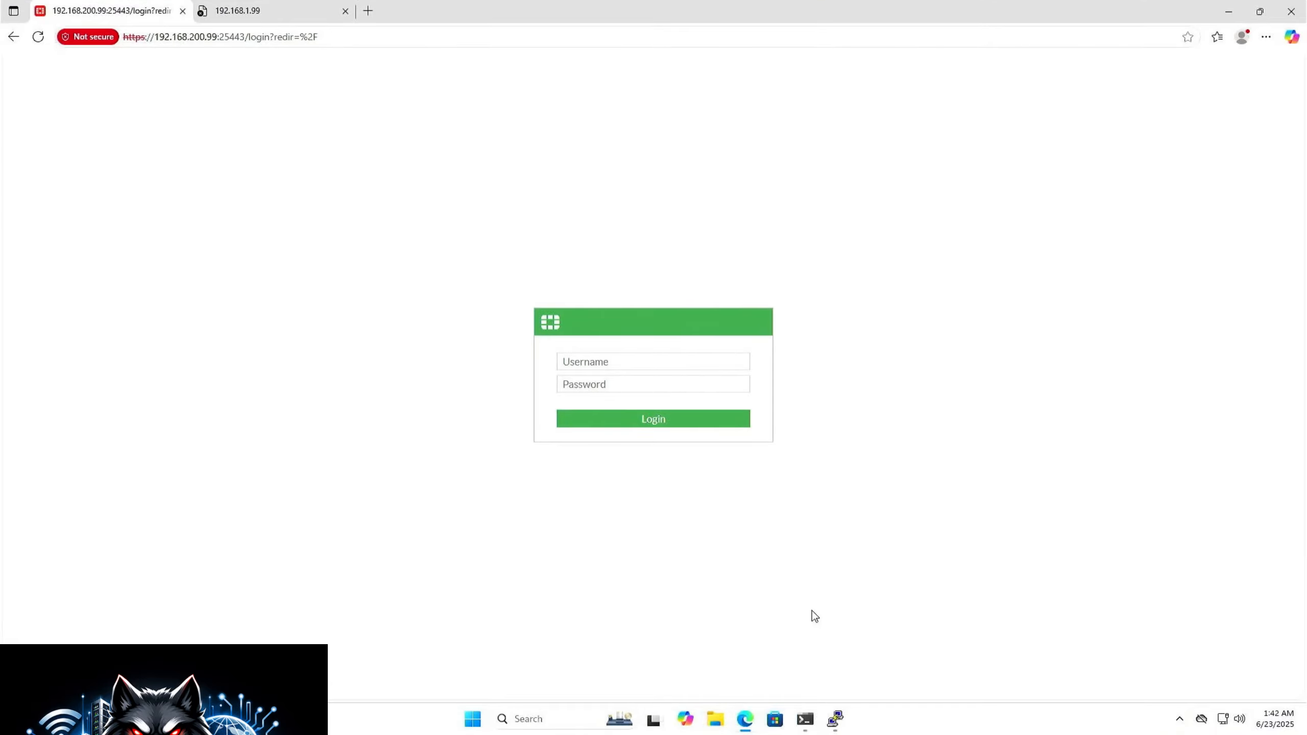
Step: Log in to FGT80E-1 again as itsuperhero with the account password
left_click(720, 362)
type("itsuperhero")
key("Tab")
type("•••••••")
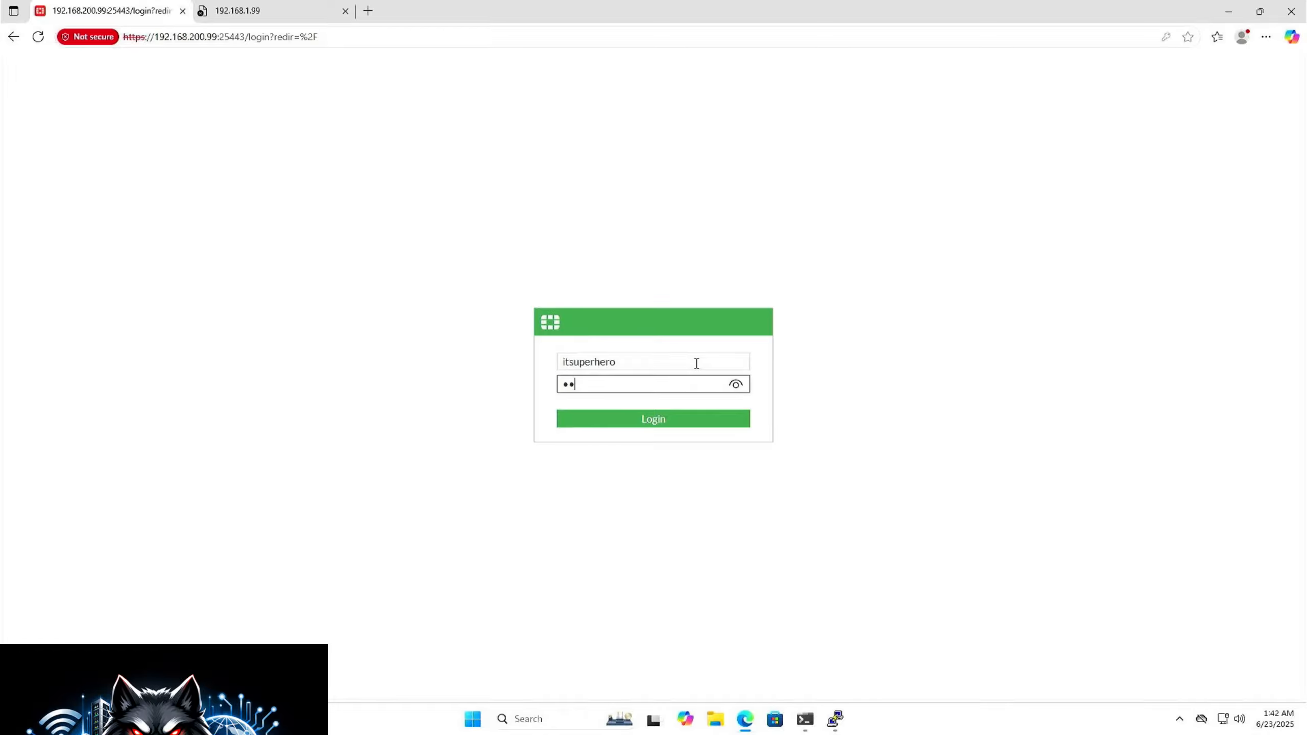
type("••")
key("Return")
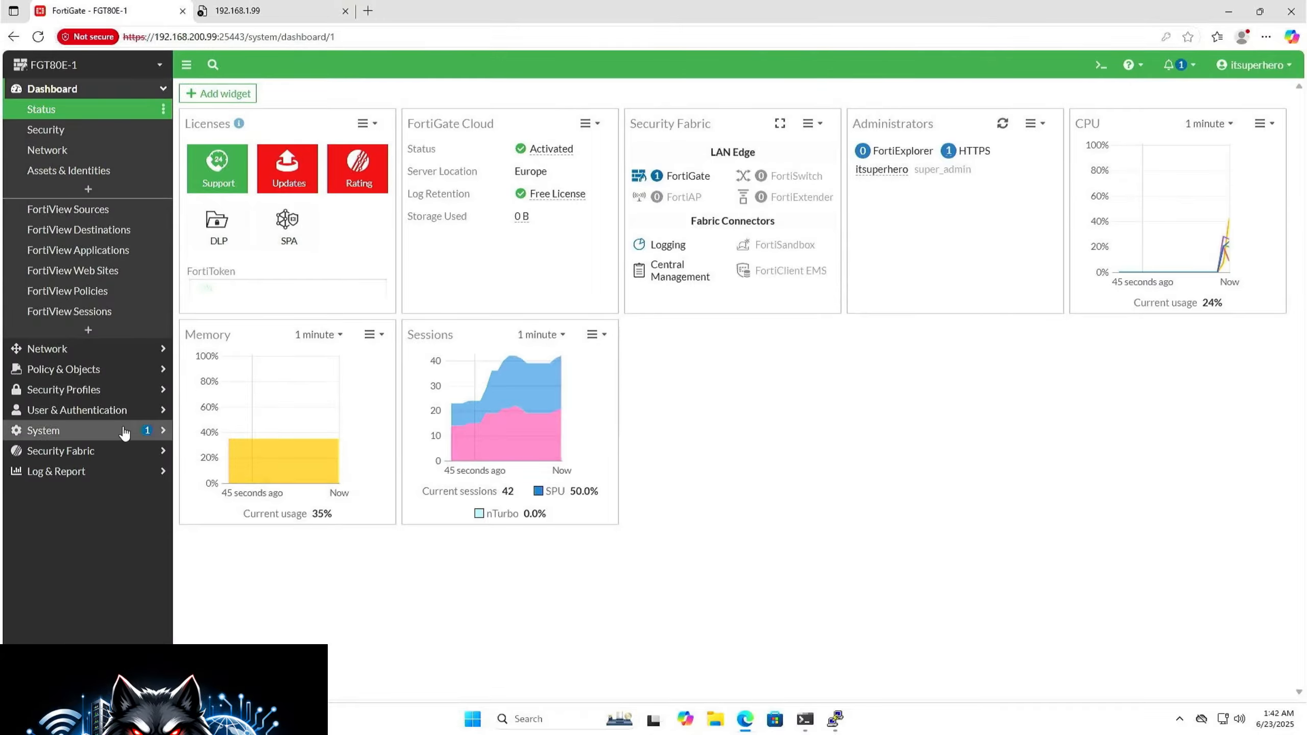
Step: Set FGT80E-1's high availability mode to Active-Active, with group ID 20 and group name ITSUPERHERO
left_click(118, 431)
left_click(35, 293)
left_click(337, 247)
double_click(337, 249)
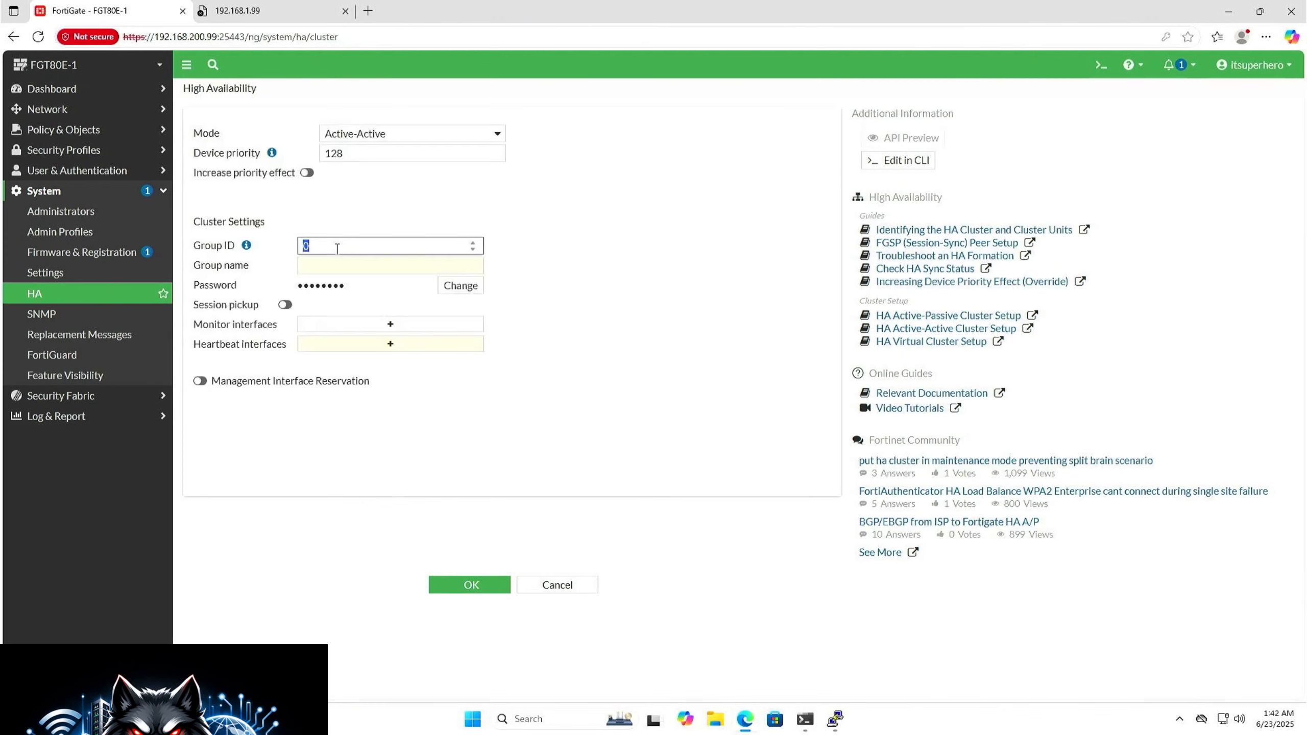
type("20")
key("Tab")
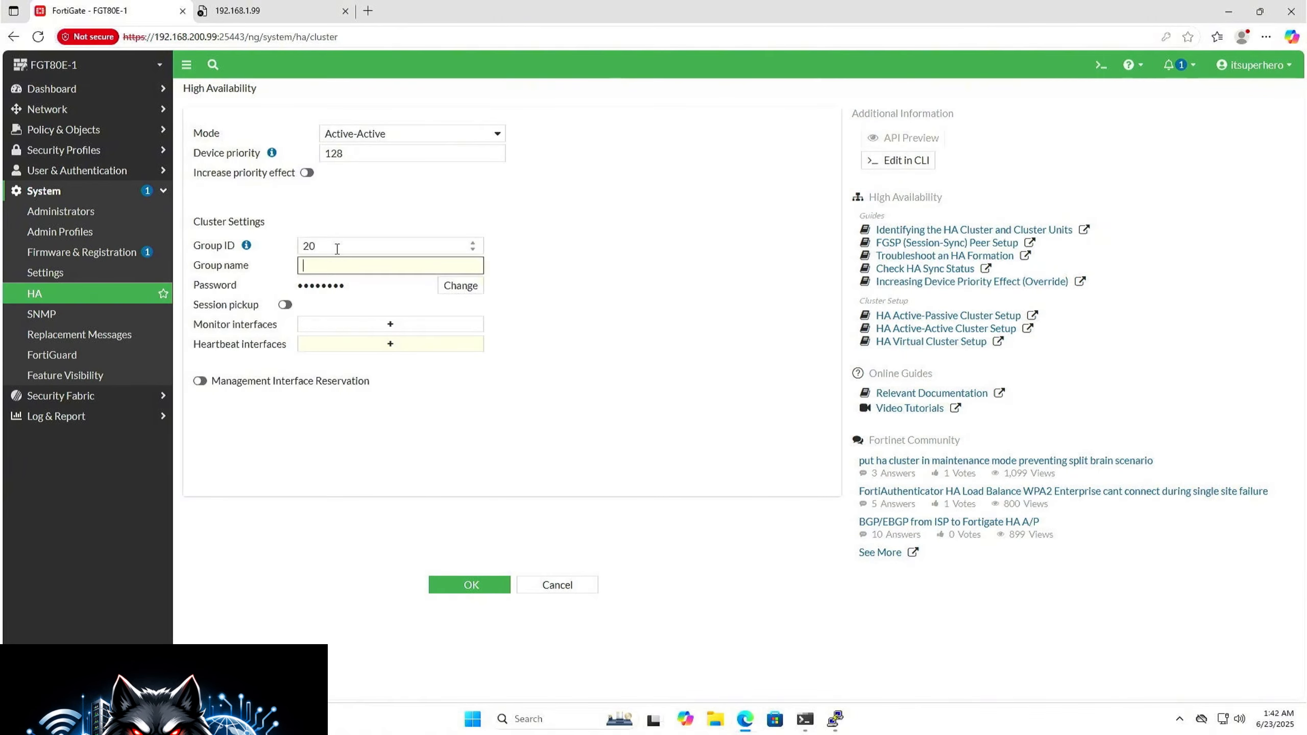
type("ITSUPERHERO")
Step: Replace the Active-Active cluster password with the group's password
left_click(466, 290)
left_click(422, 286)
type("•••••")
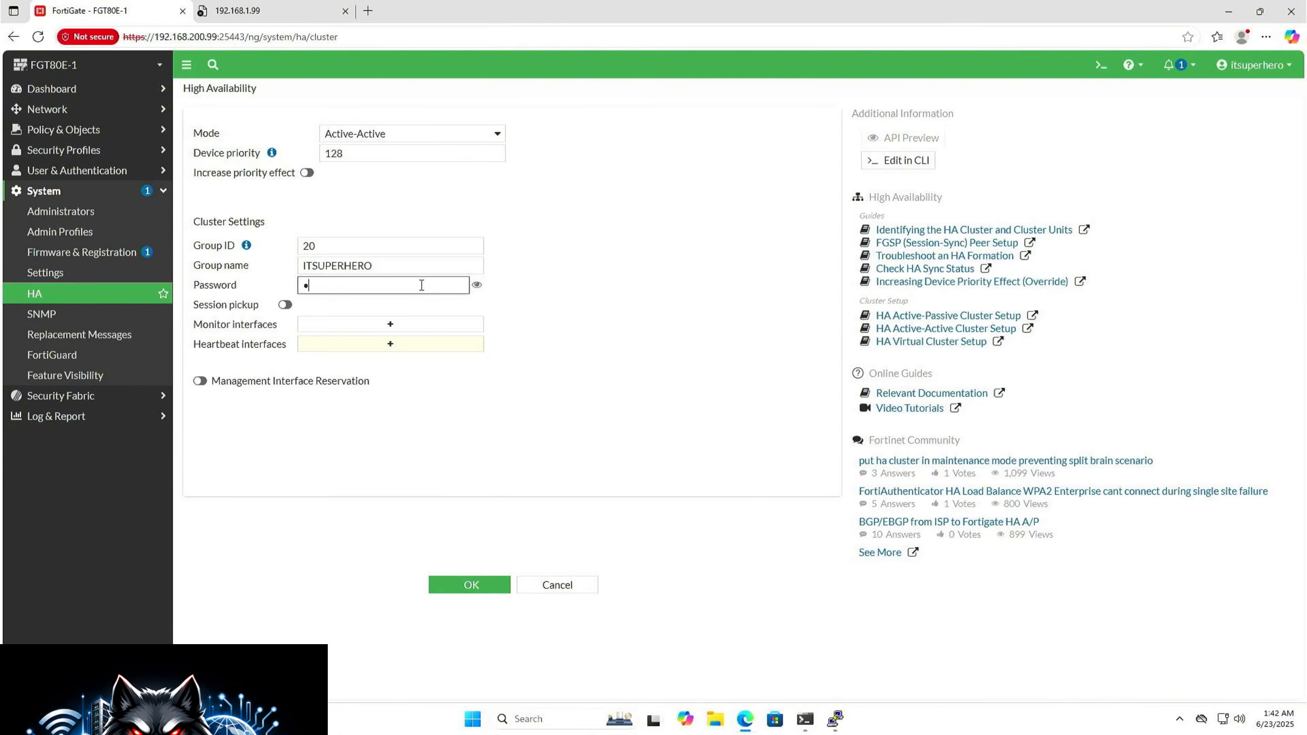
type("••••••")
key("Tab")
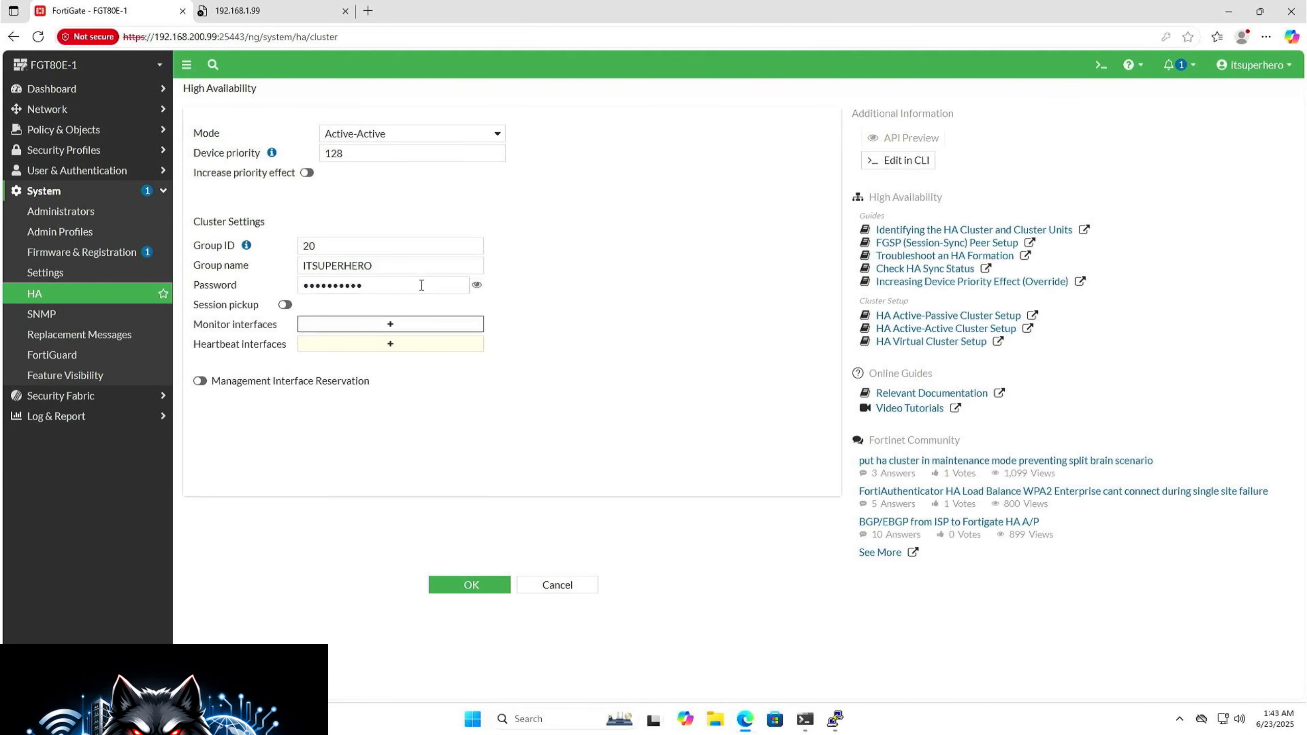
Step: Enable session pickup on FGT80E-1, add ha as the heartbeat interface, and apply the Active-Active settings
left_click(283, 309)
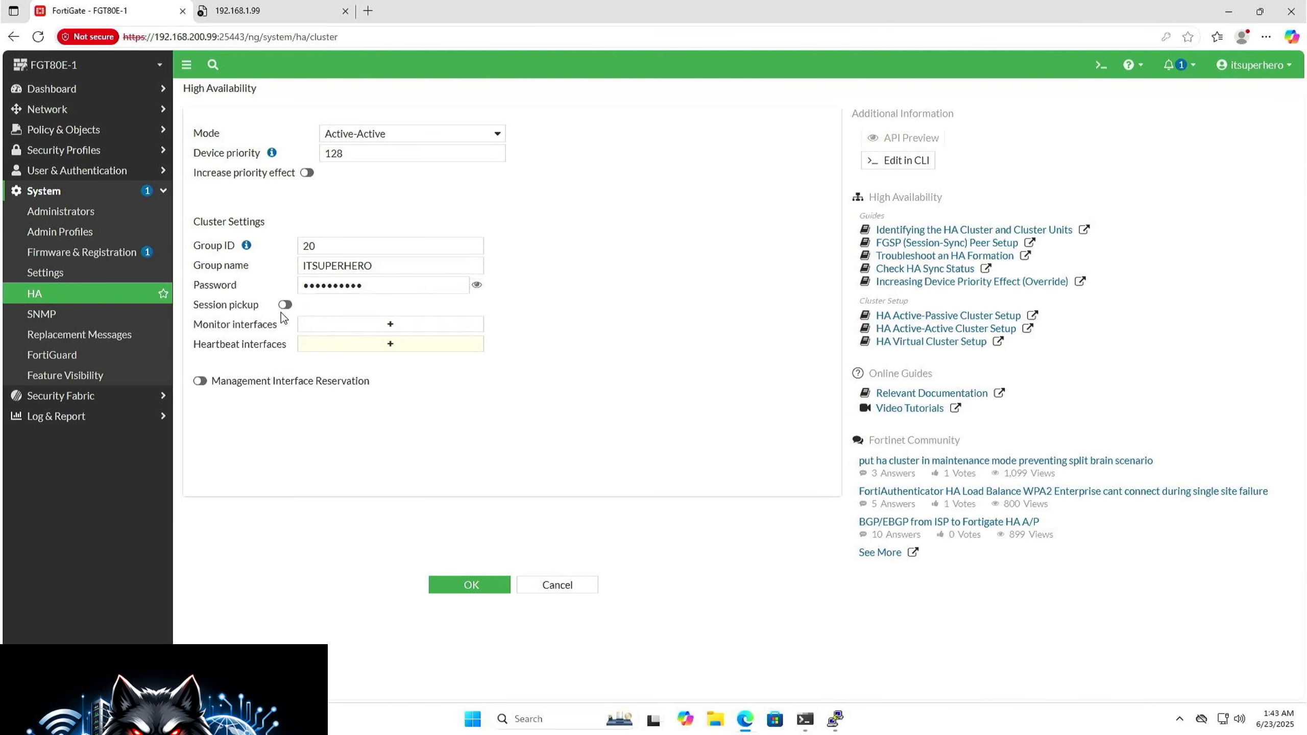
left_click(343, 346)
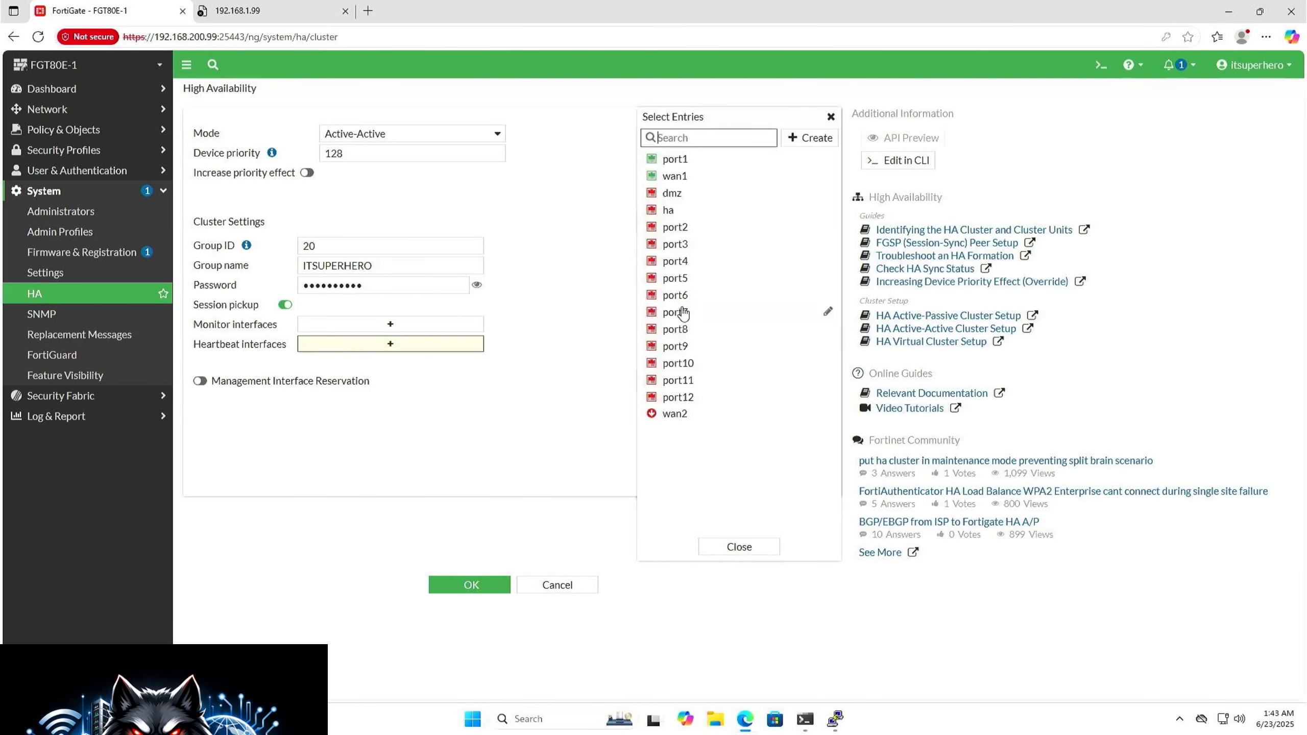
left_click(668, 209)
left_click(609, 510)
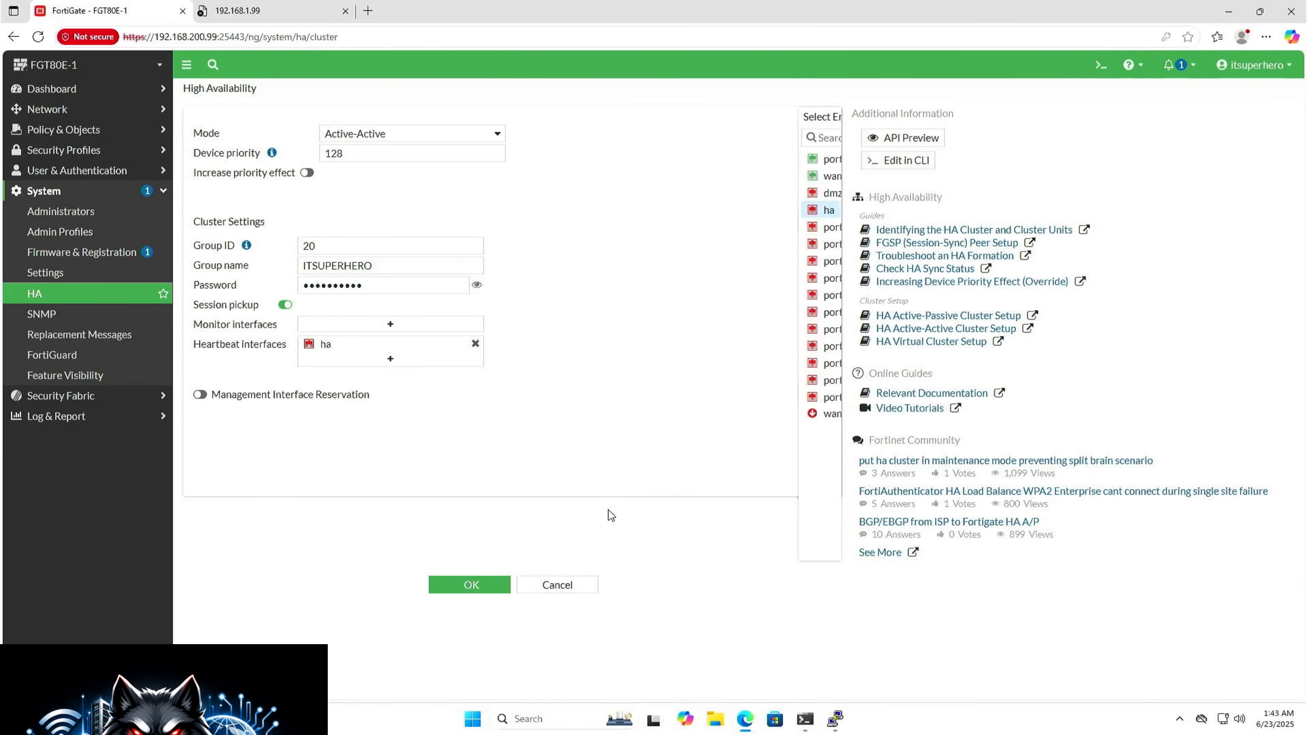
left_click(474, 585)
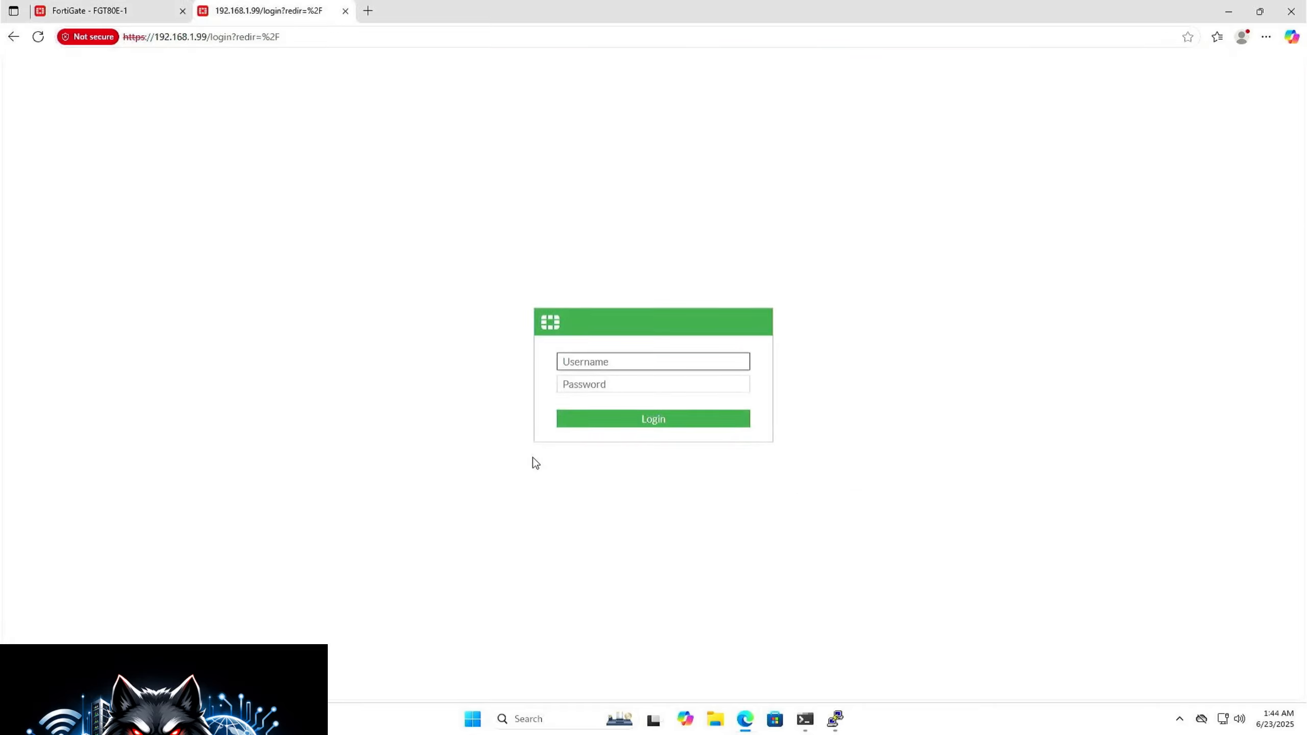
Step: Log in to the second FortiGate at 192.168.1.99 as admin and replace the default password with a new account password
type("admin")
key("Tab")
key("Return")
type("••••")
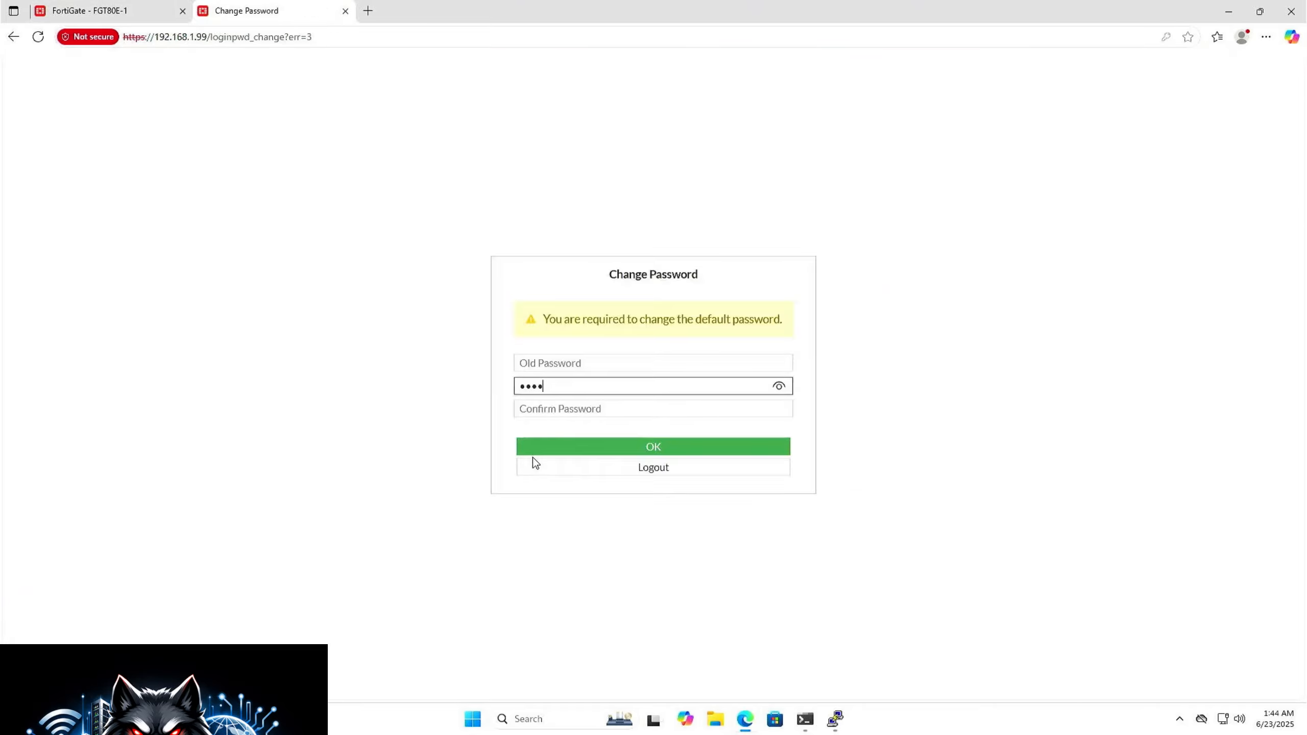
type("••••••")
key("Tab")
type("•••••••••")
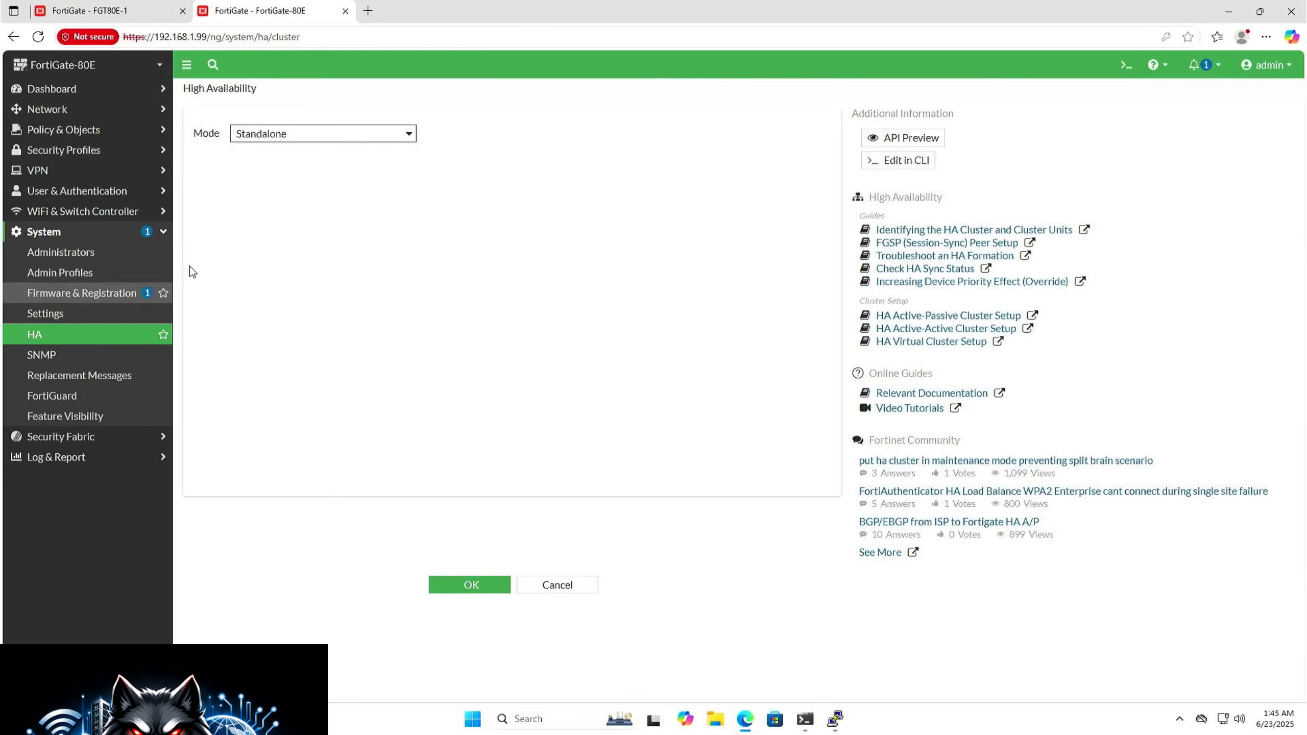
Step: Set the second FortiGate's high availability mode to Active-Active, with group name ITSUPERHERO and the cluster password
left_click(309, 136)
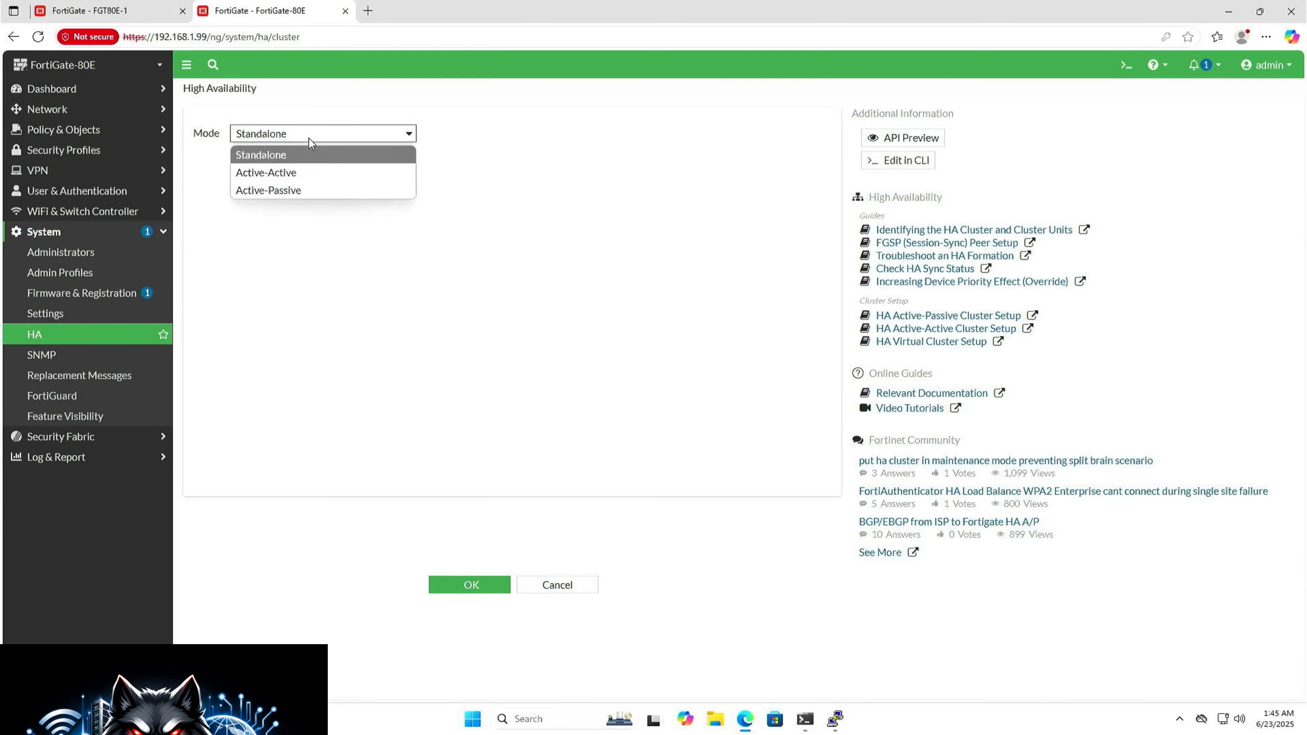
left_click(296, 170)
left_click(336, 266)
type("ITSUPERHERO")
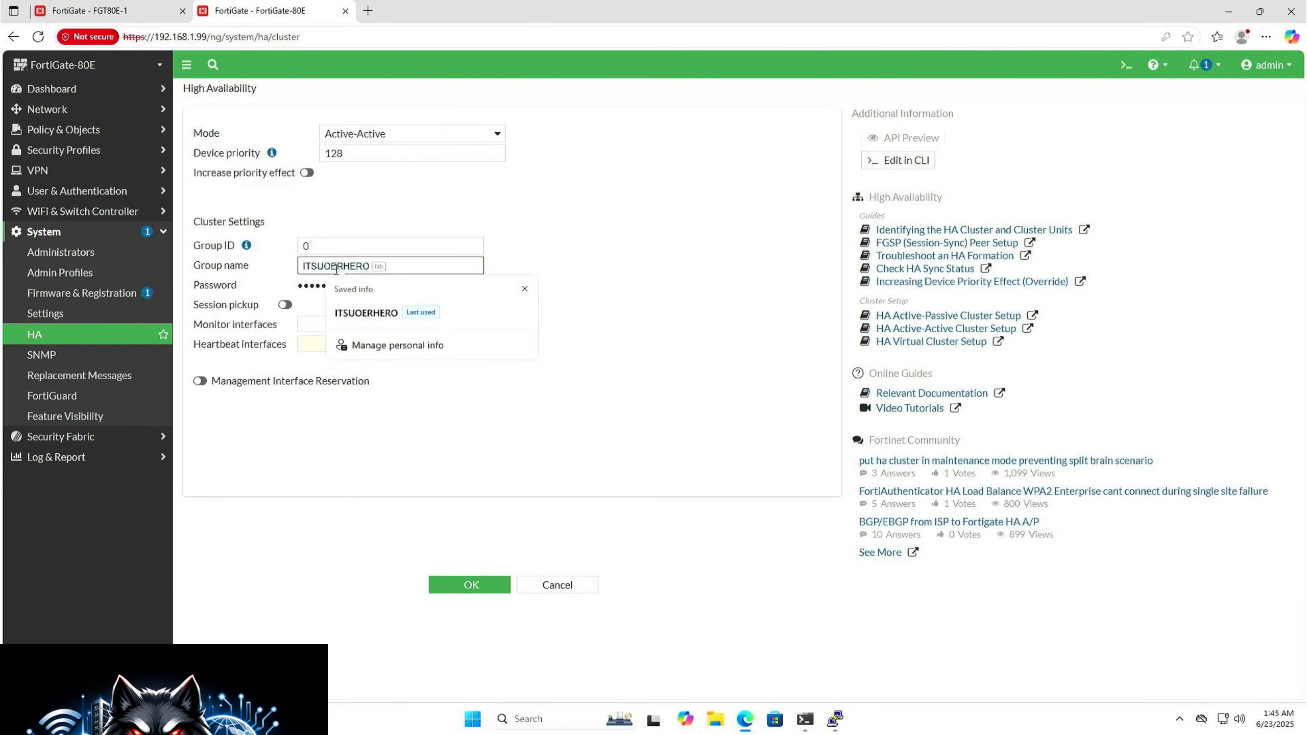
left_click(428, 285)
type("••••••••••")
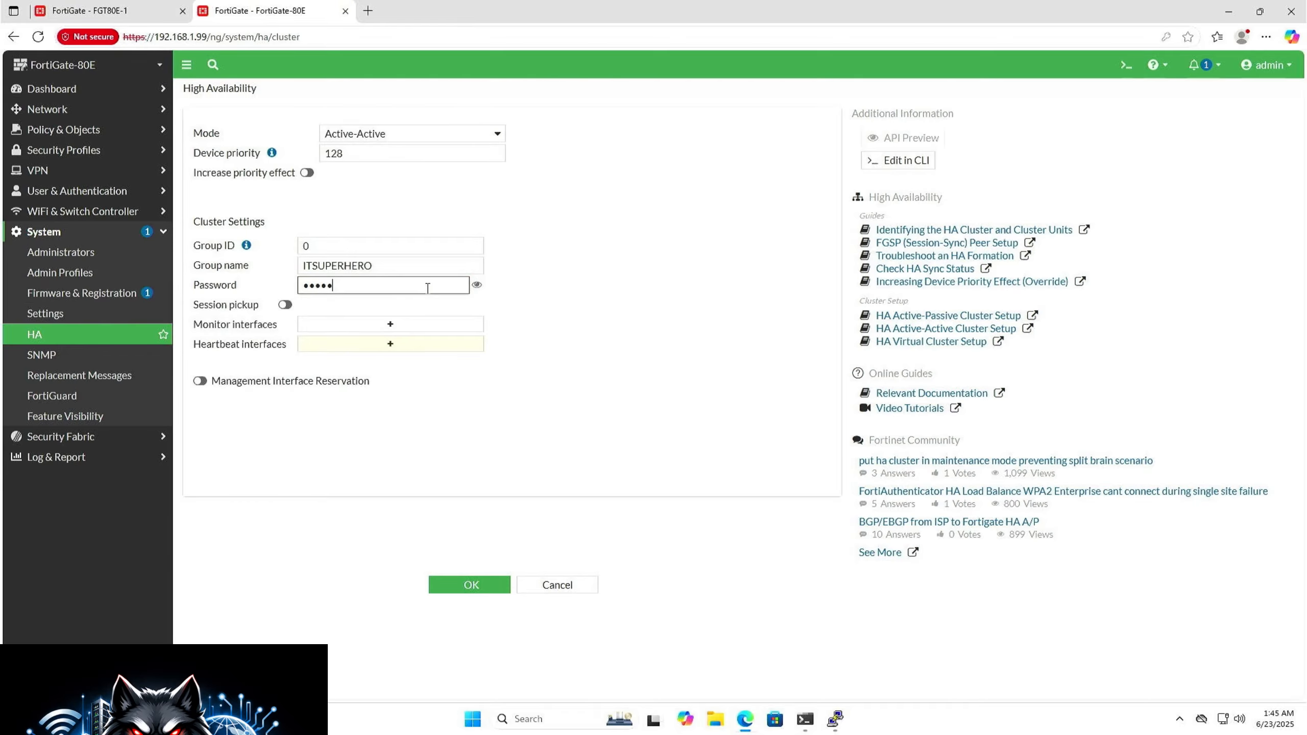
Step: Enable session pickup on the second FortiGate and add ha as its heartbeat interface
left_click(285, 305)
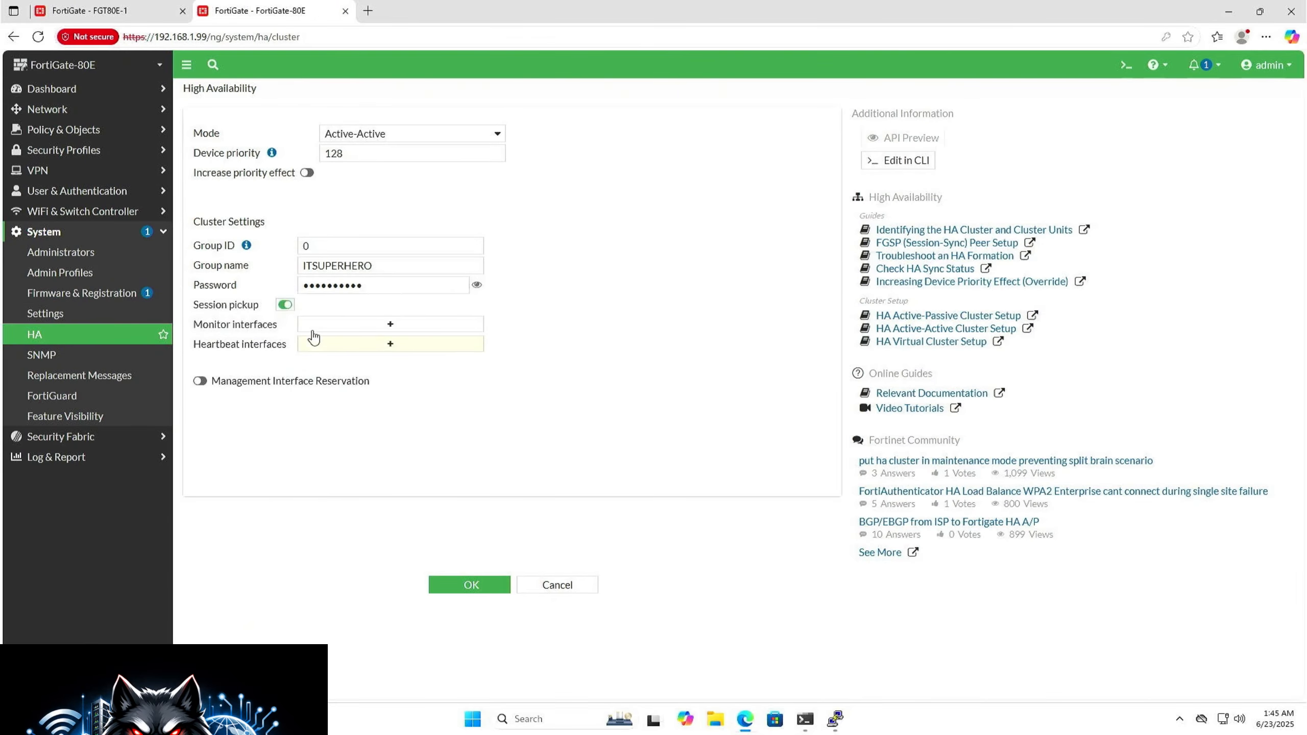
left_click(360, 344)
left_click(679, 199)
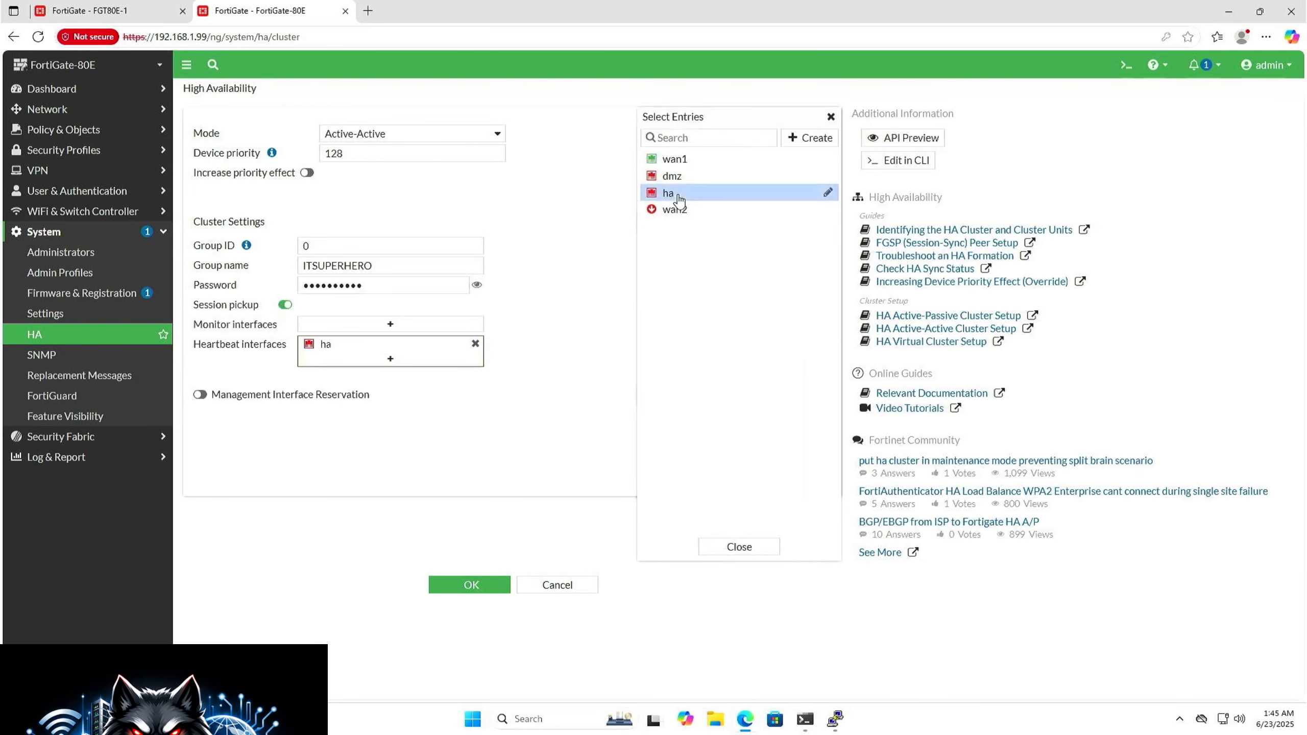
left_click(720, 546)
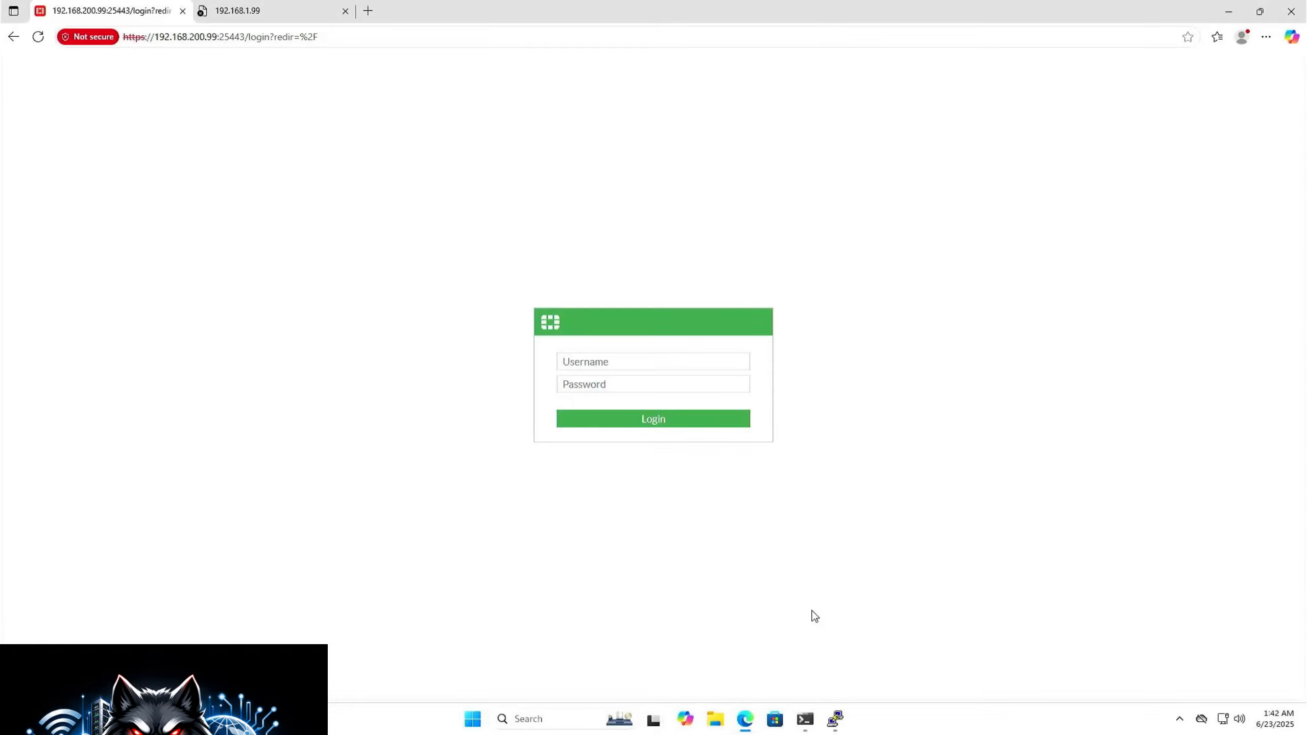
Step: Return to FGT80E-1 and reload its high availability monitor to check the units' synchronization
left_click(696, 363)
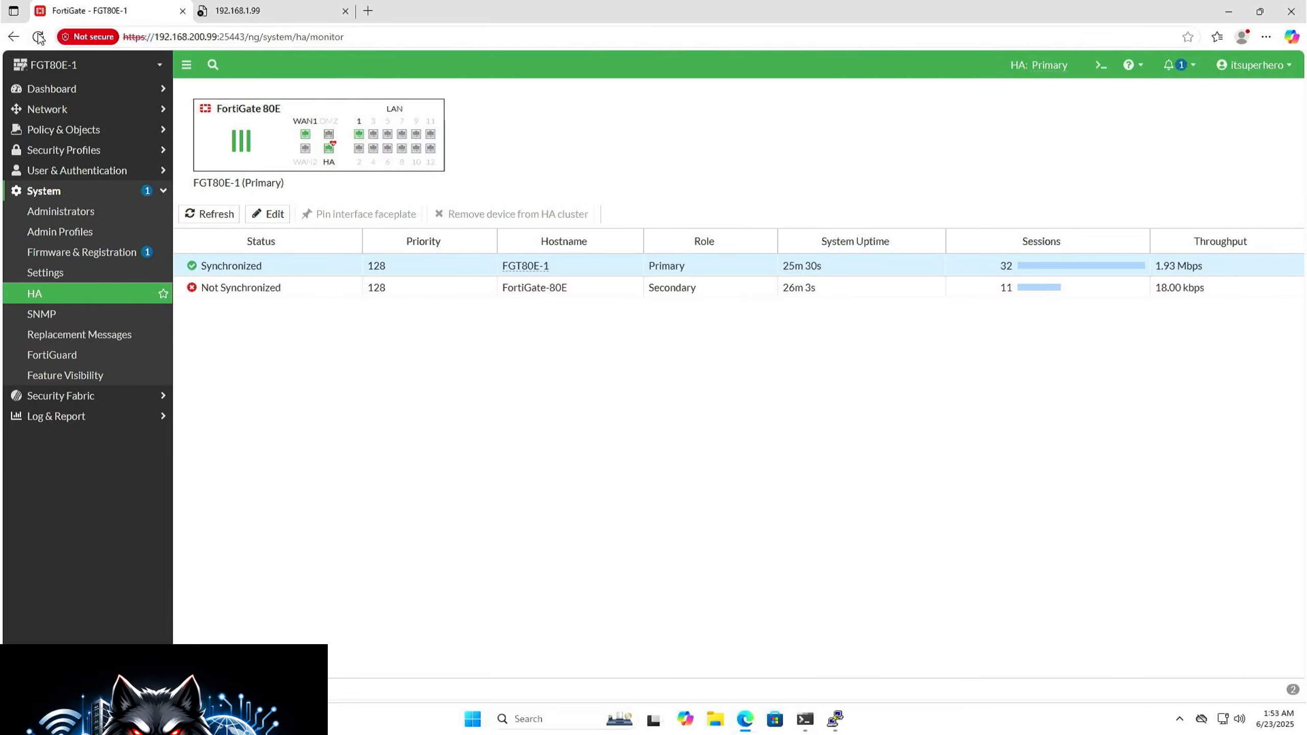
left_click(39, 37)
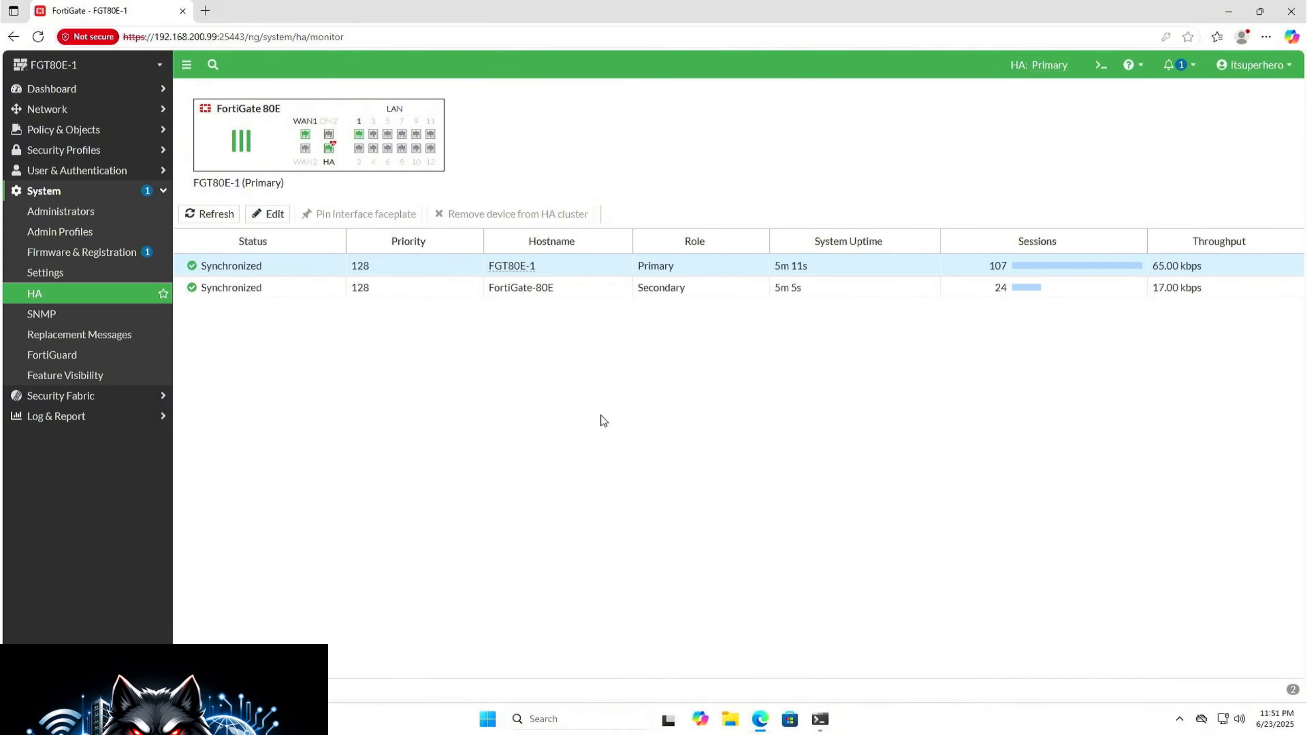
Step: Rename the secondary cluster unit as FGT80E-2 in its HA peer configuration
left_click(572, 291)
right_click(573, 293)
left_click(600, 318)
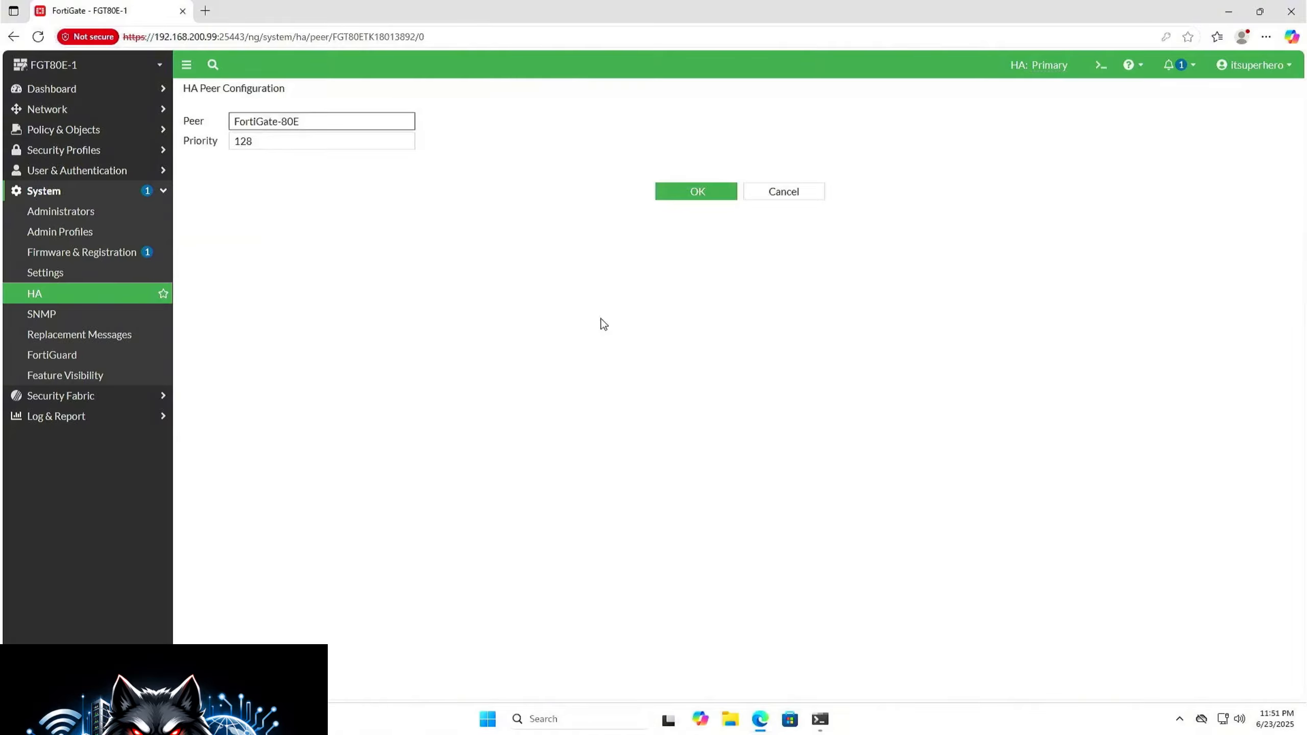
key("ctrl+a")
key("BackSpace")
type("FGT80E-2")
key("Return")
Step: Open a Command Prompt and enter a continuous ping command for 8.8.8.8 without running it
left_click(504, 721)
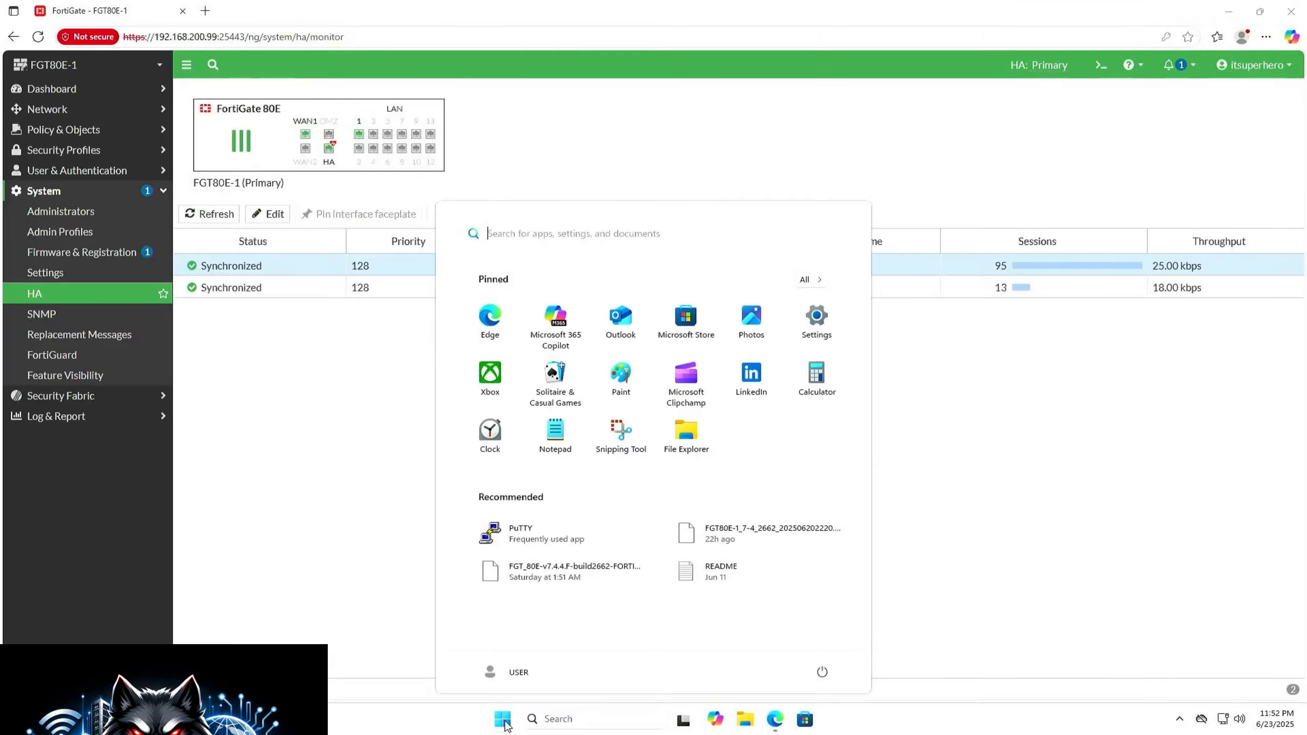
type("cmd")
key("Return")
type("ping 8.")
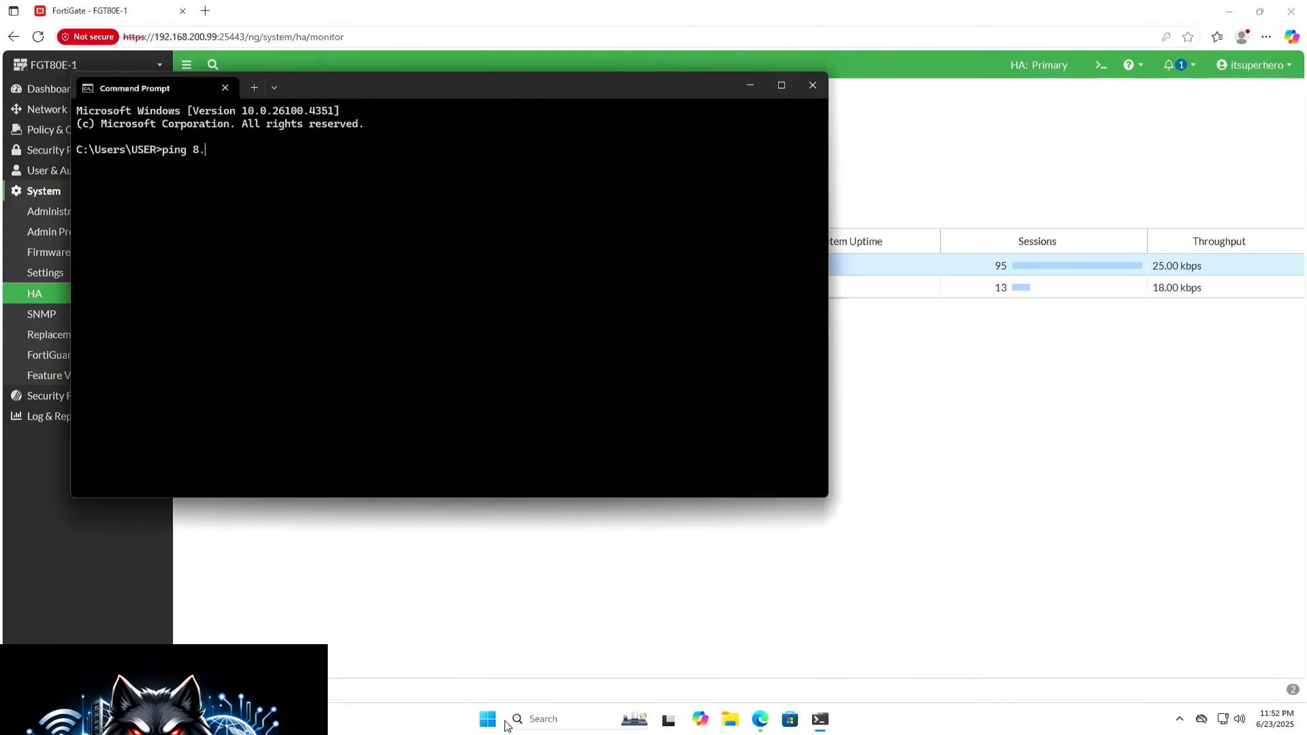
type("8.8.8 -t")
Step: Tile the Command Prompt beside the browser, widen the browser's share of the screen, and start the ping
key("super+Right")
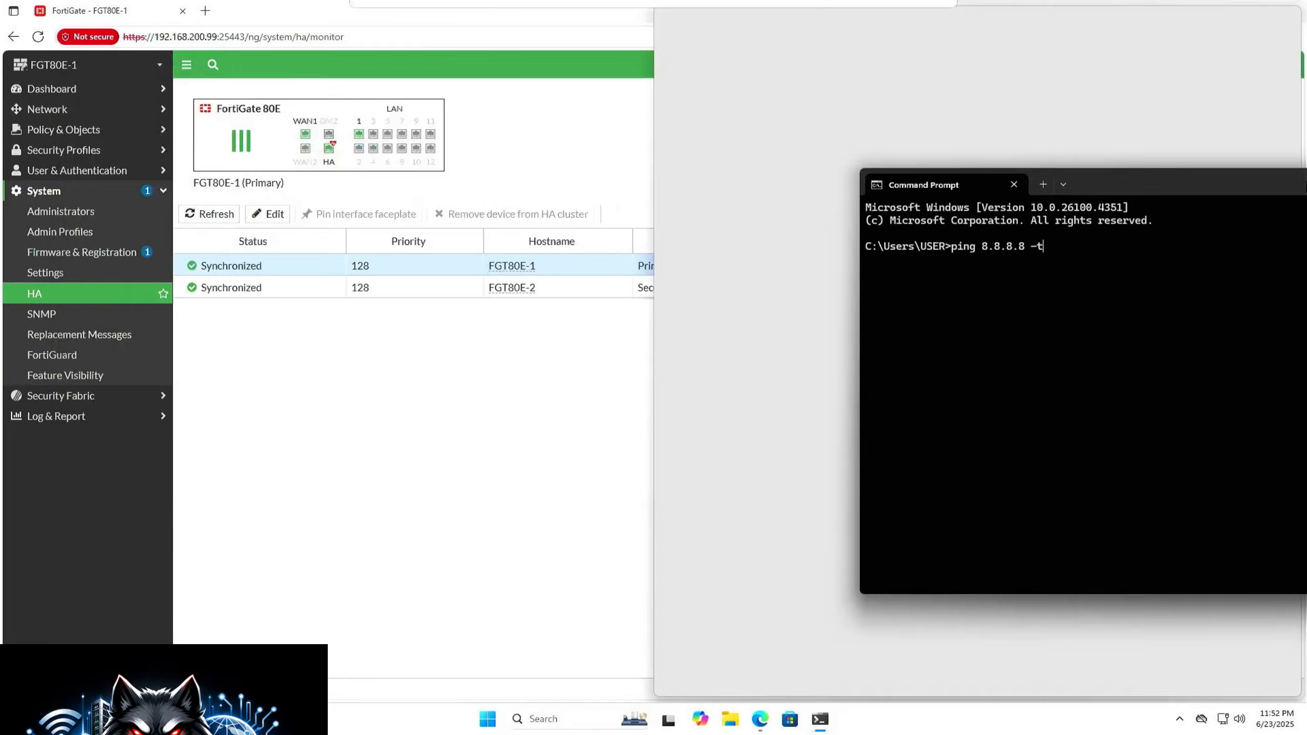
left_click(464, 411)
left_click_drag(650, 368, 951, 368)
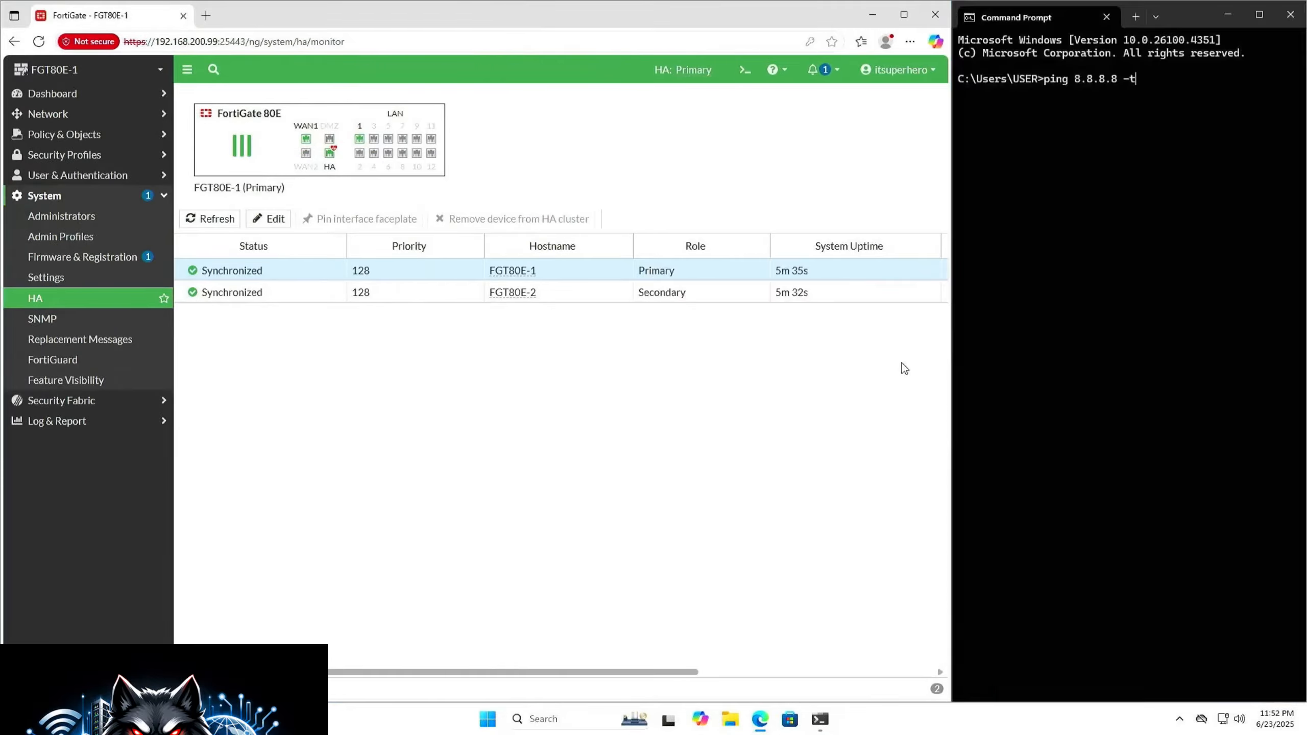
key("Return")
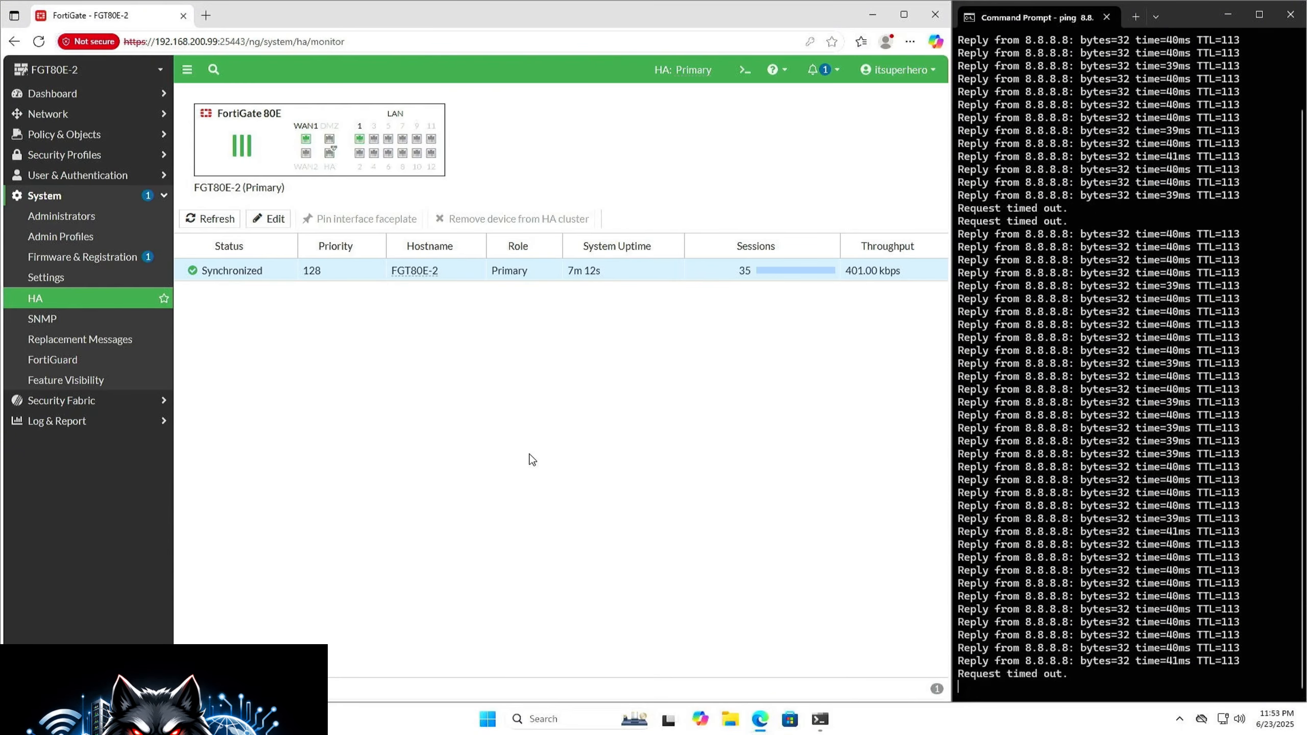
Step: Log in to the cluster again as itsuperhero with the account password and refresh the high availability monitor
type("itsuperhero")
key("Tab")
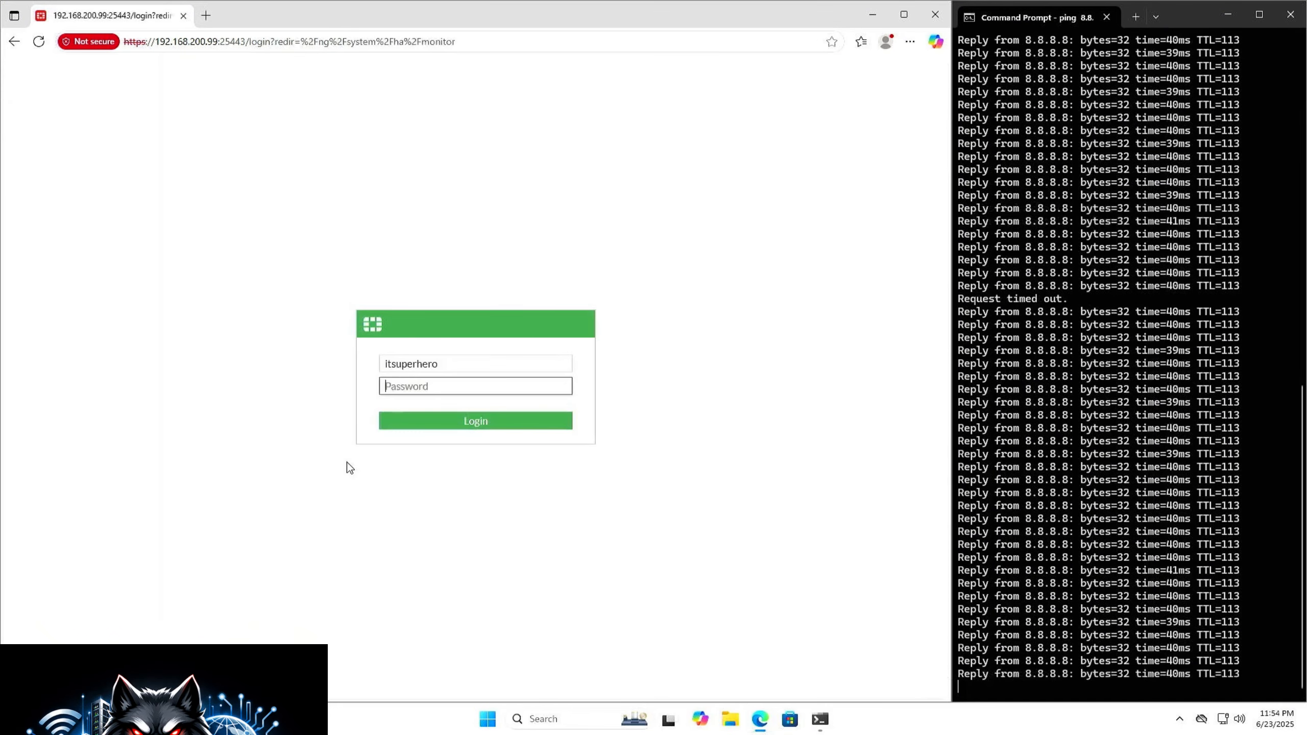
type("••••••••••")
key("Return")
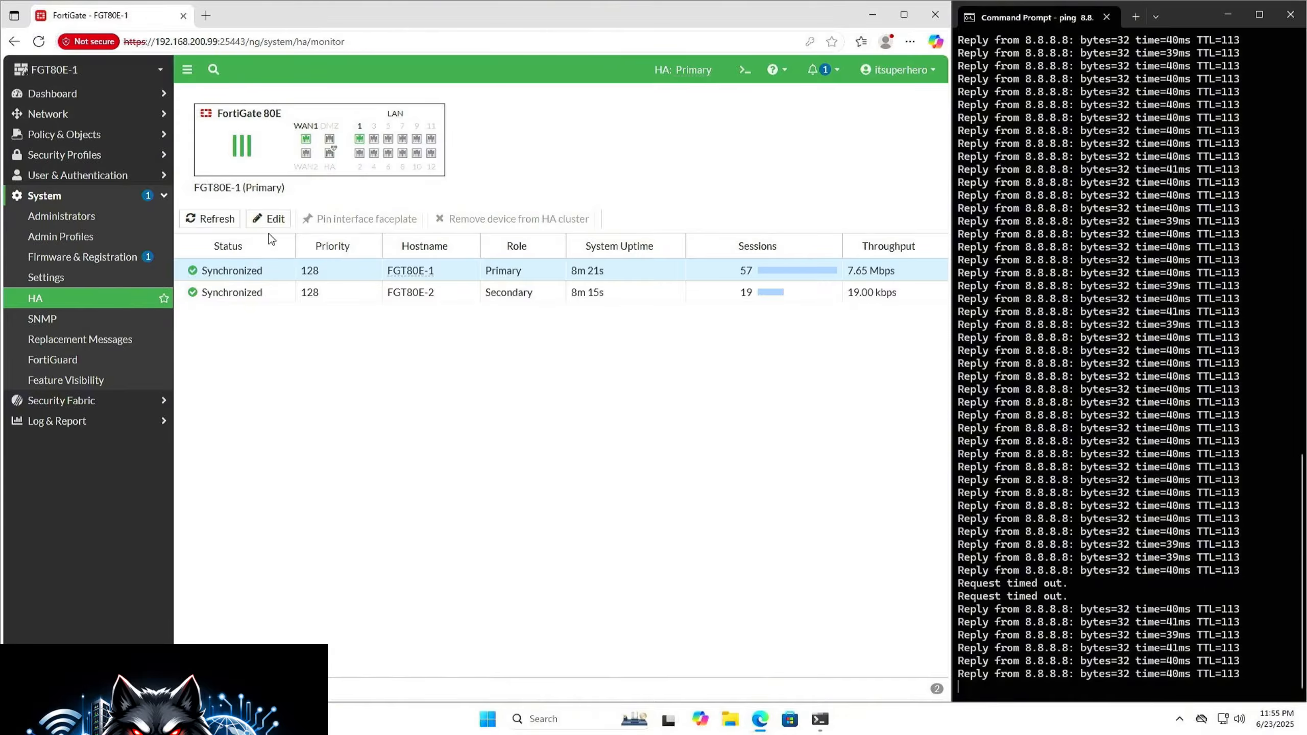
left_click(225, 217)
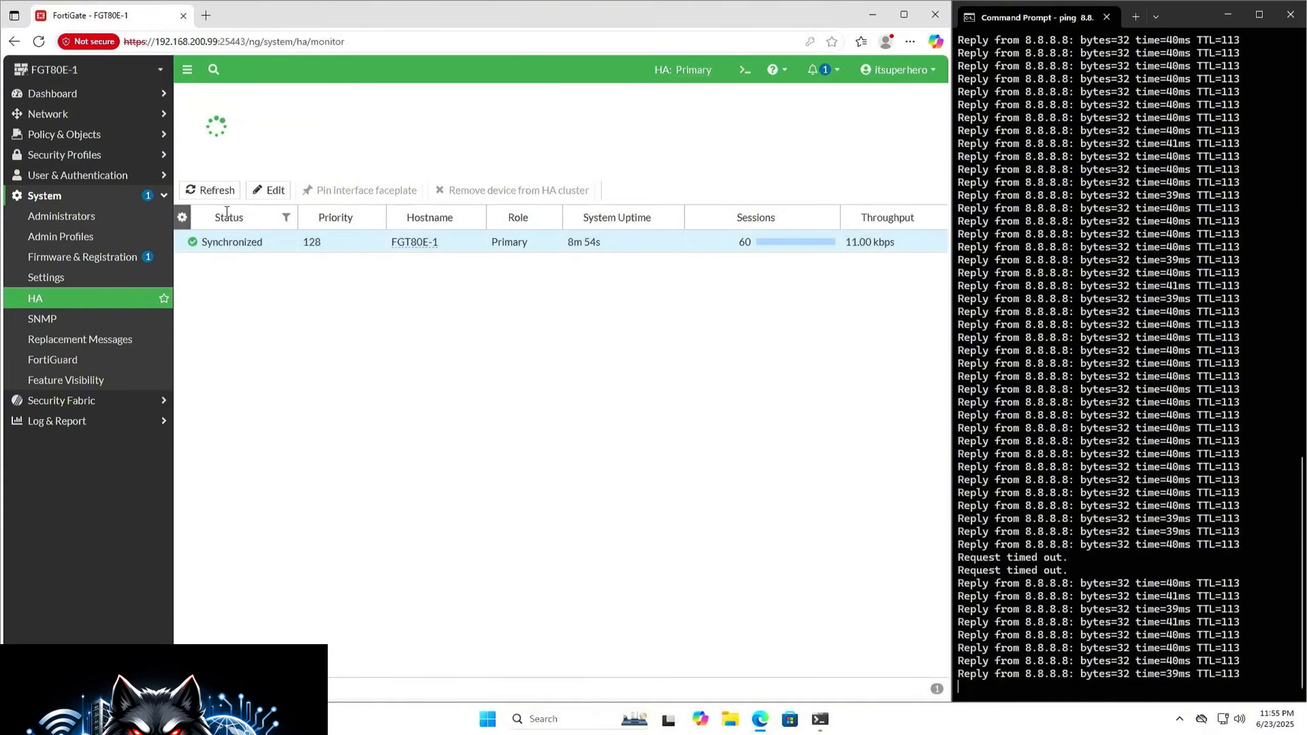